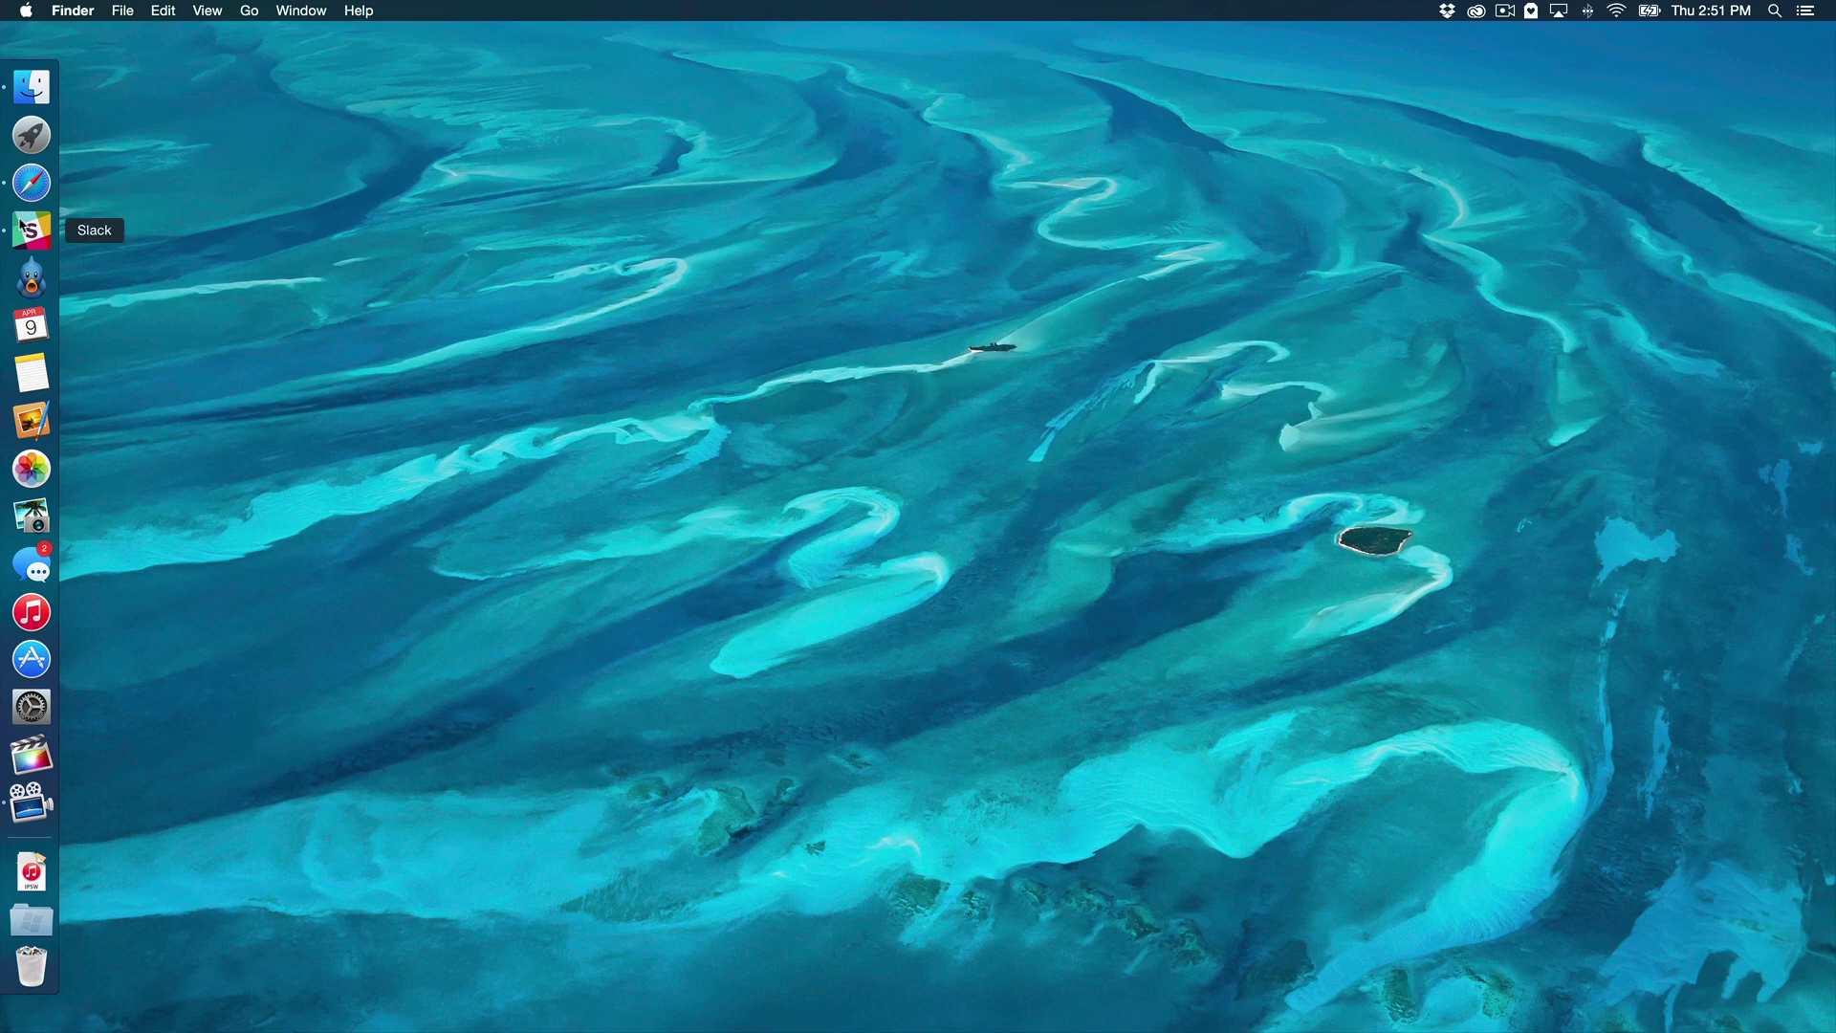
Open iPhoto to look over the photos in its library, shift its window slightly, and close it again.
{"action": "left_click", "coordinate": [31, 516]}
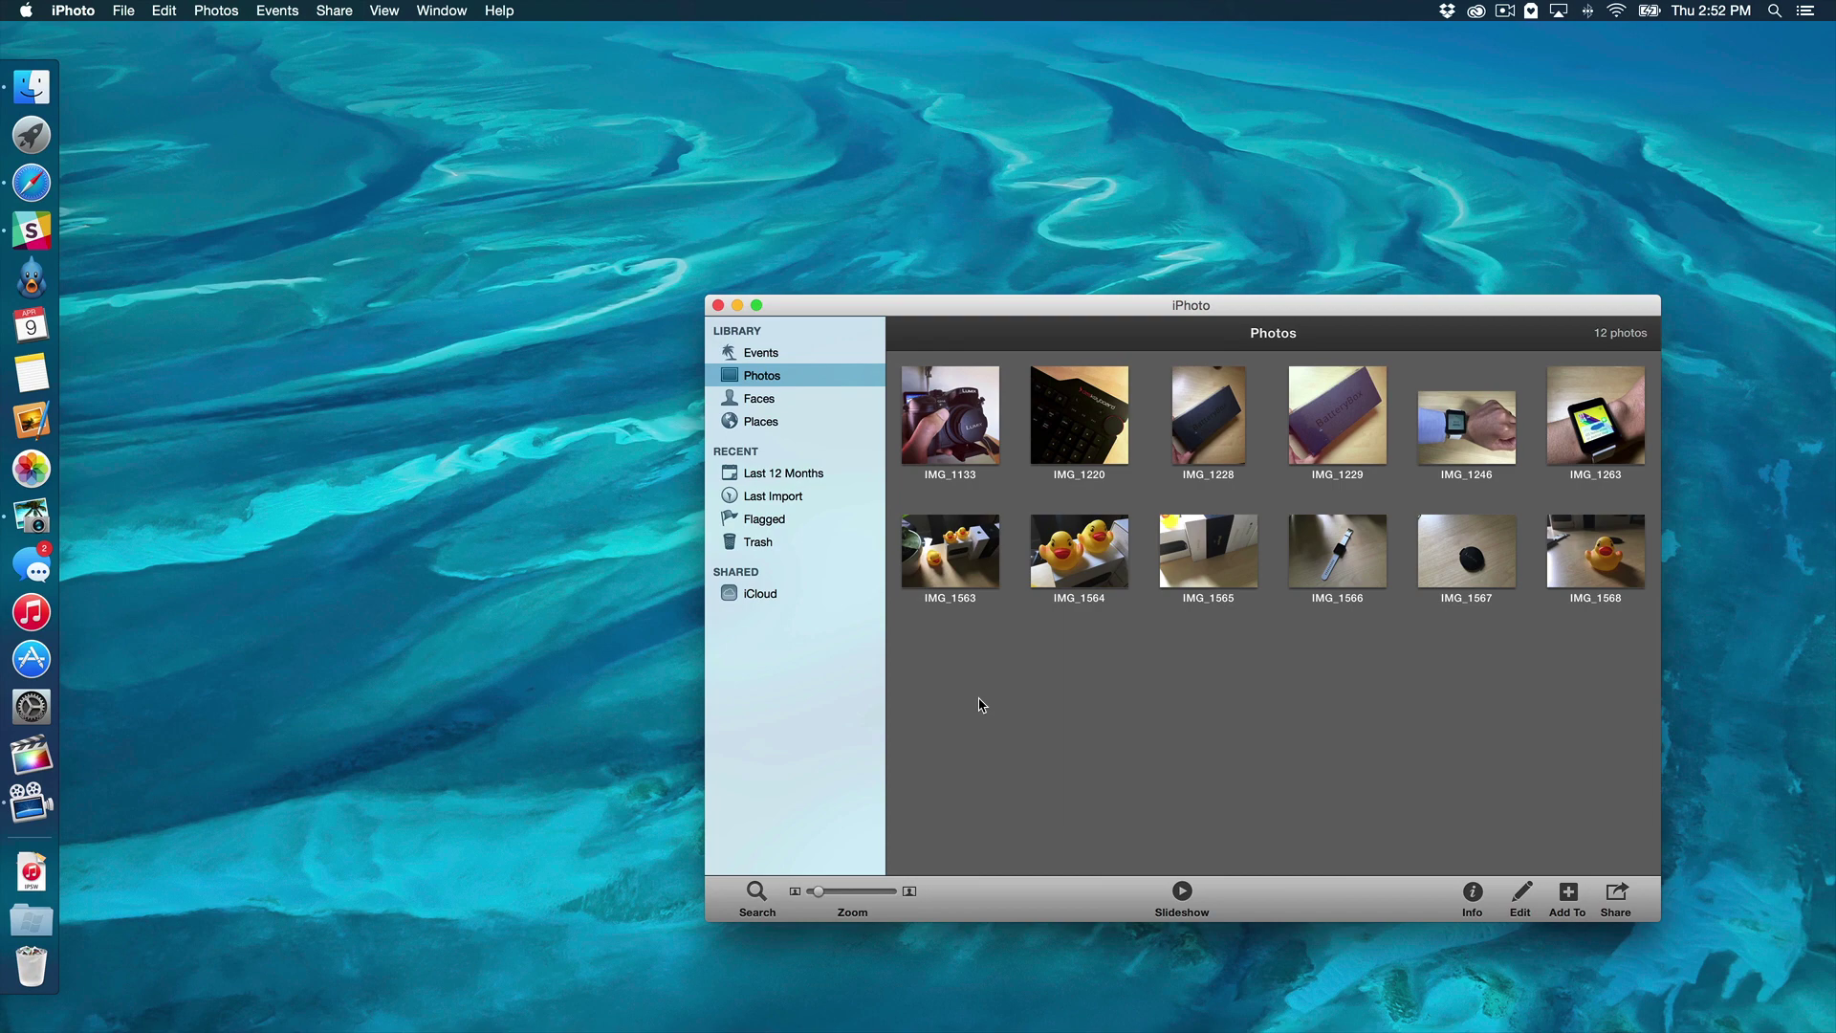
{"action": "left_click", "coordinate": [1125, 547]}
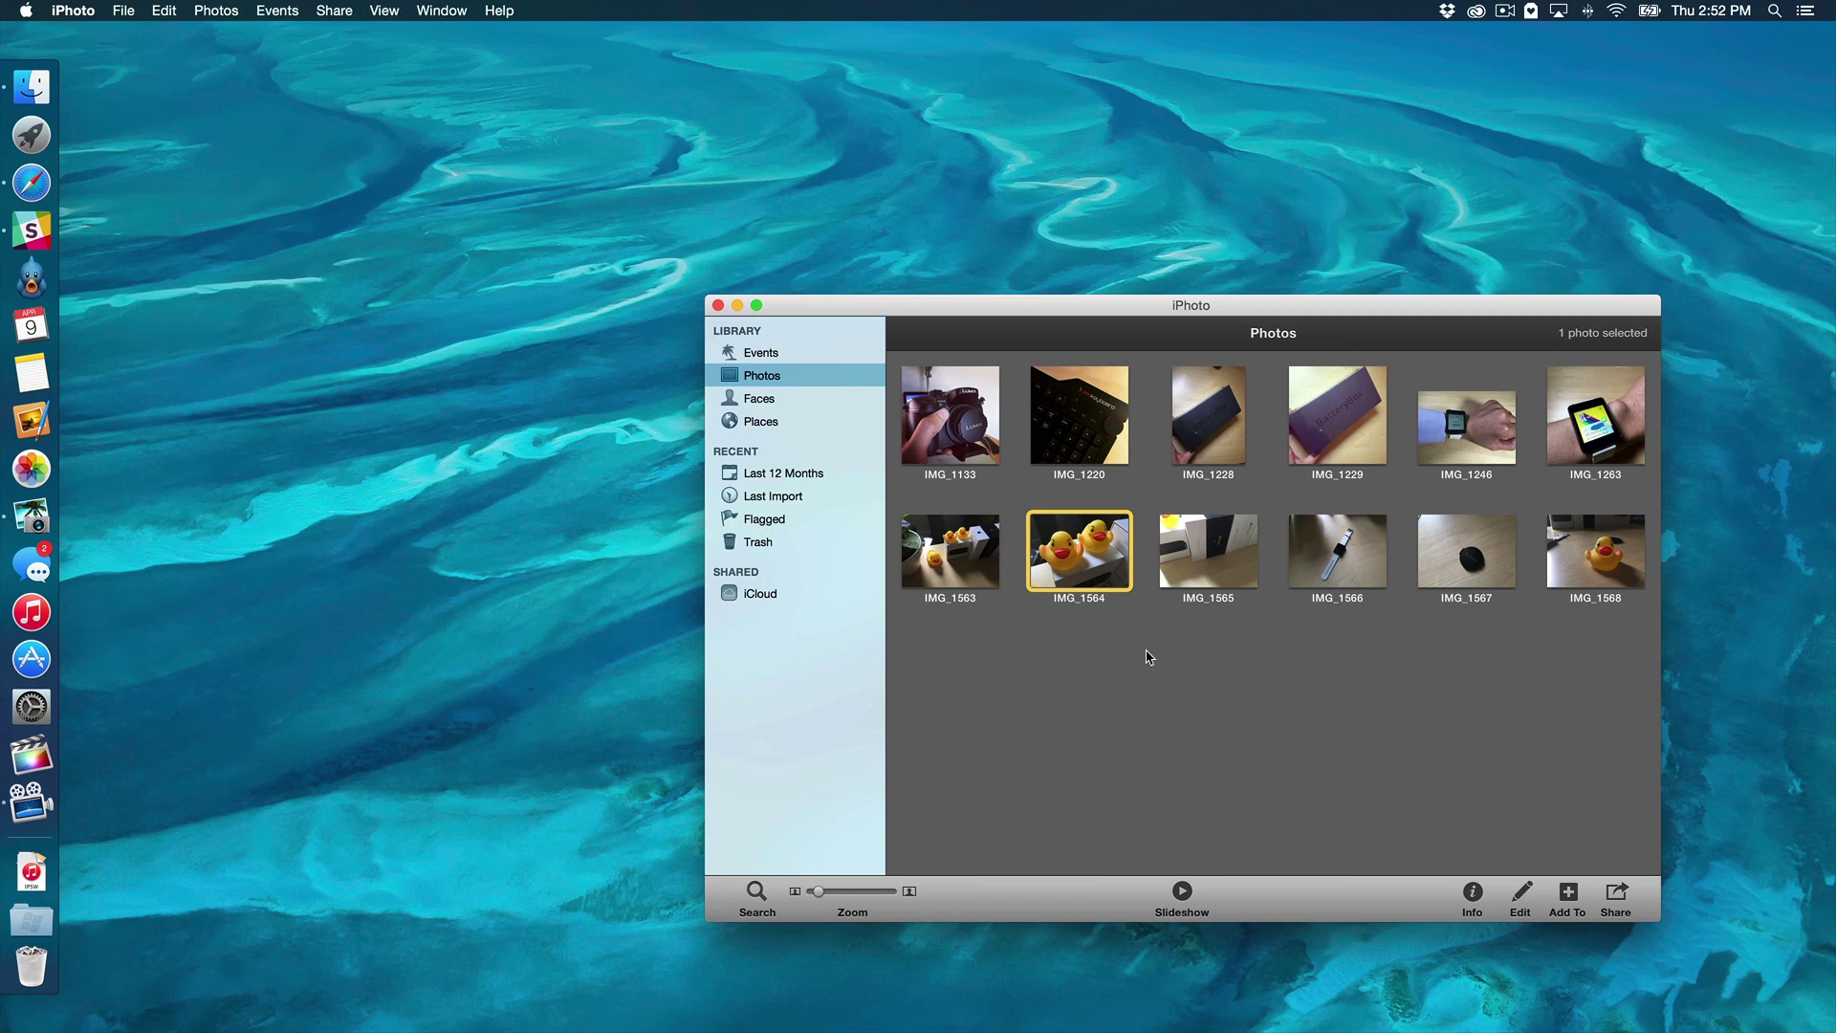
{"action": "left_click", "coordinate": [1094, 765]}
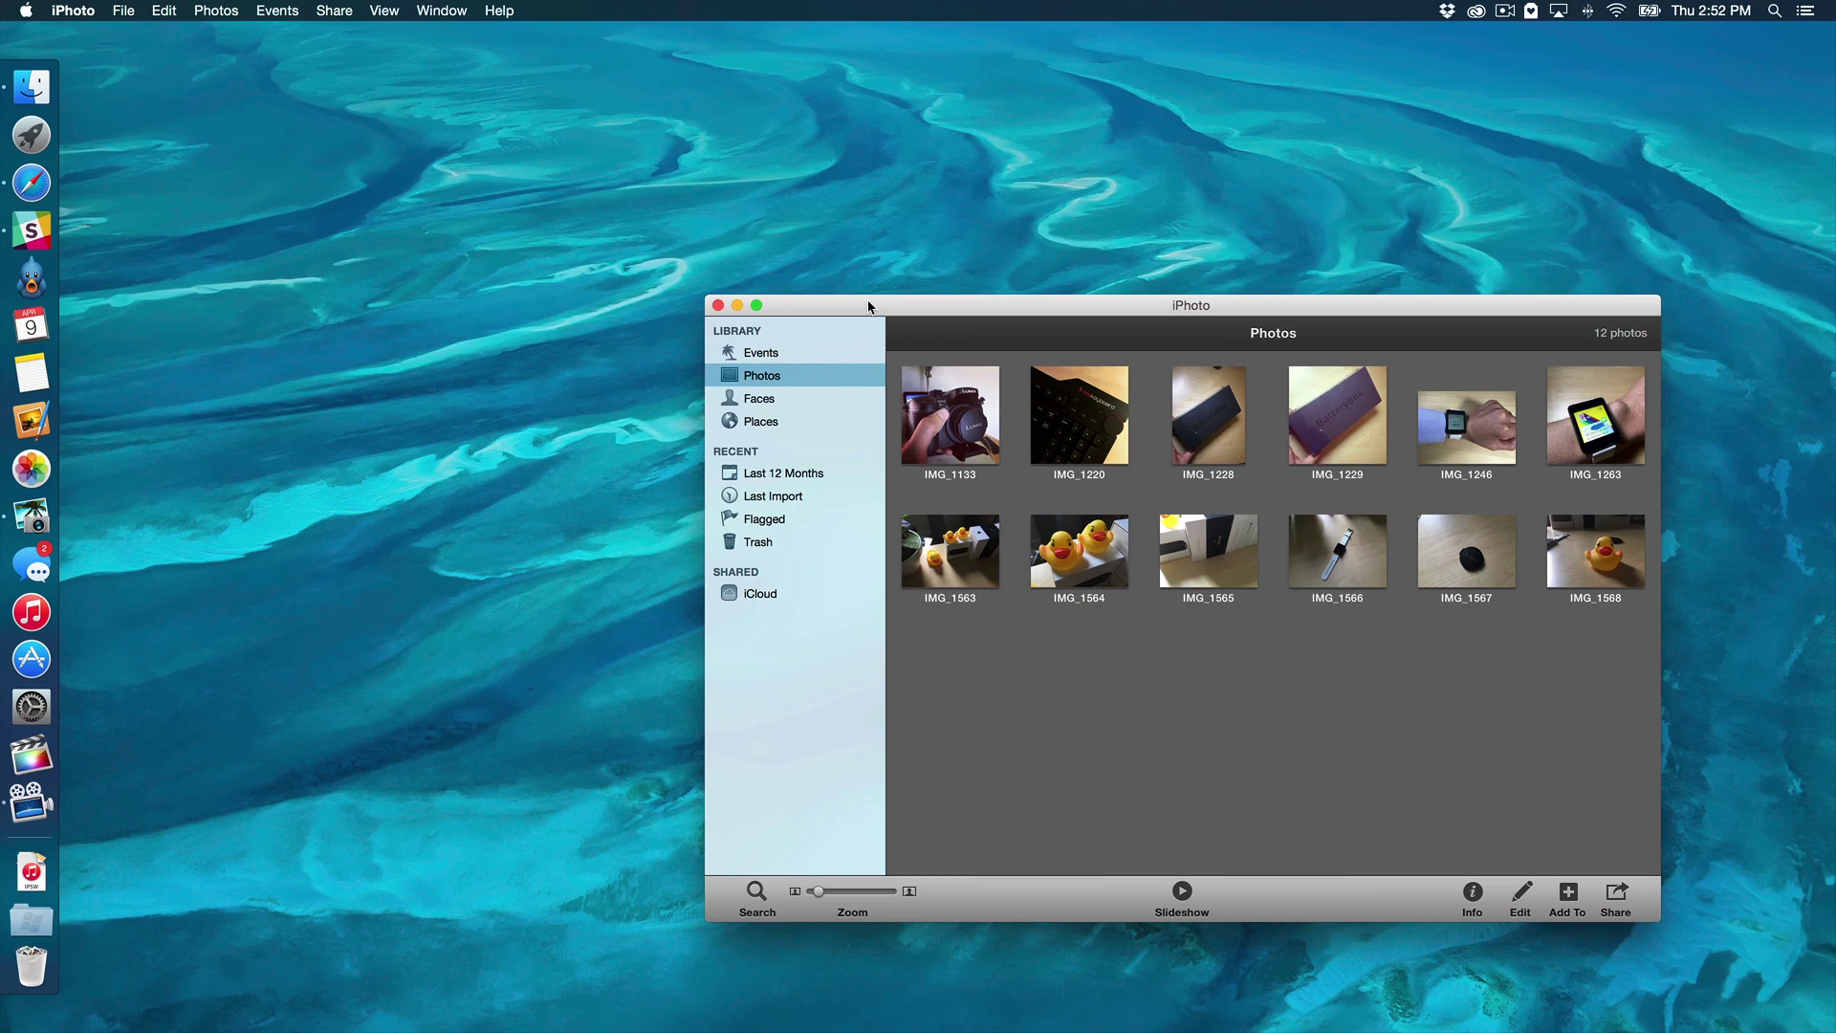
{"action": "left_click_drag", "start_coordinate": [869, 304], "coordinate": [791, 301]}
{"action": "left_click", "coordinate": [638, 305]}
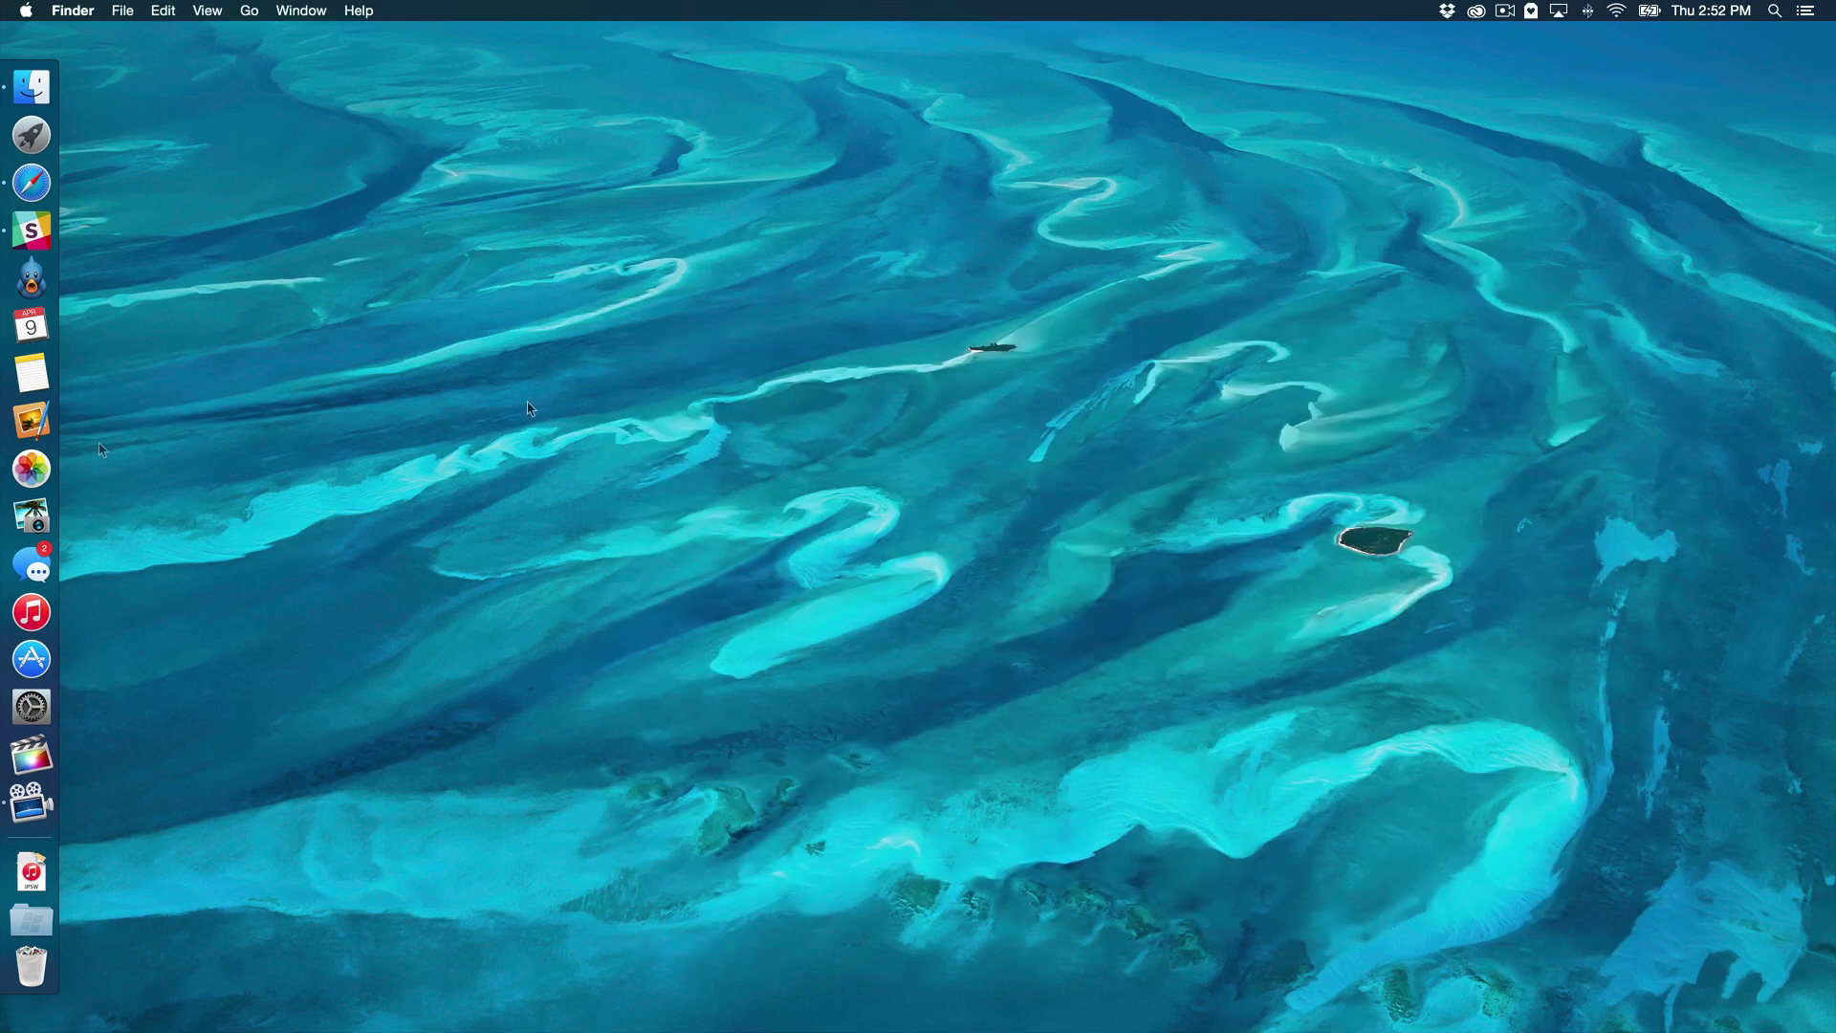
Open a Finder window and go to the Pictures folder inside the home folder.
{"action": "left_click", "coordinate": [32, 87]}
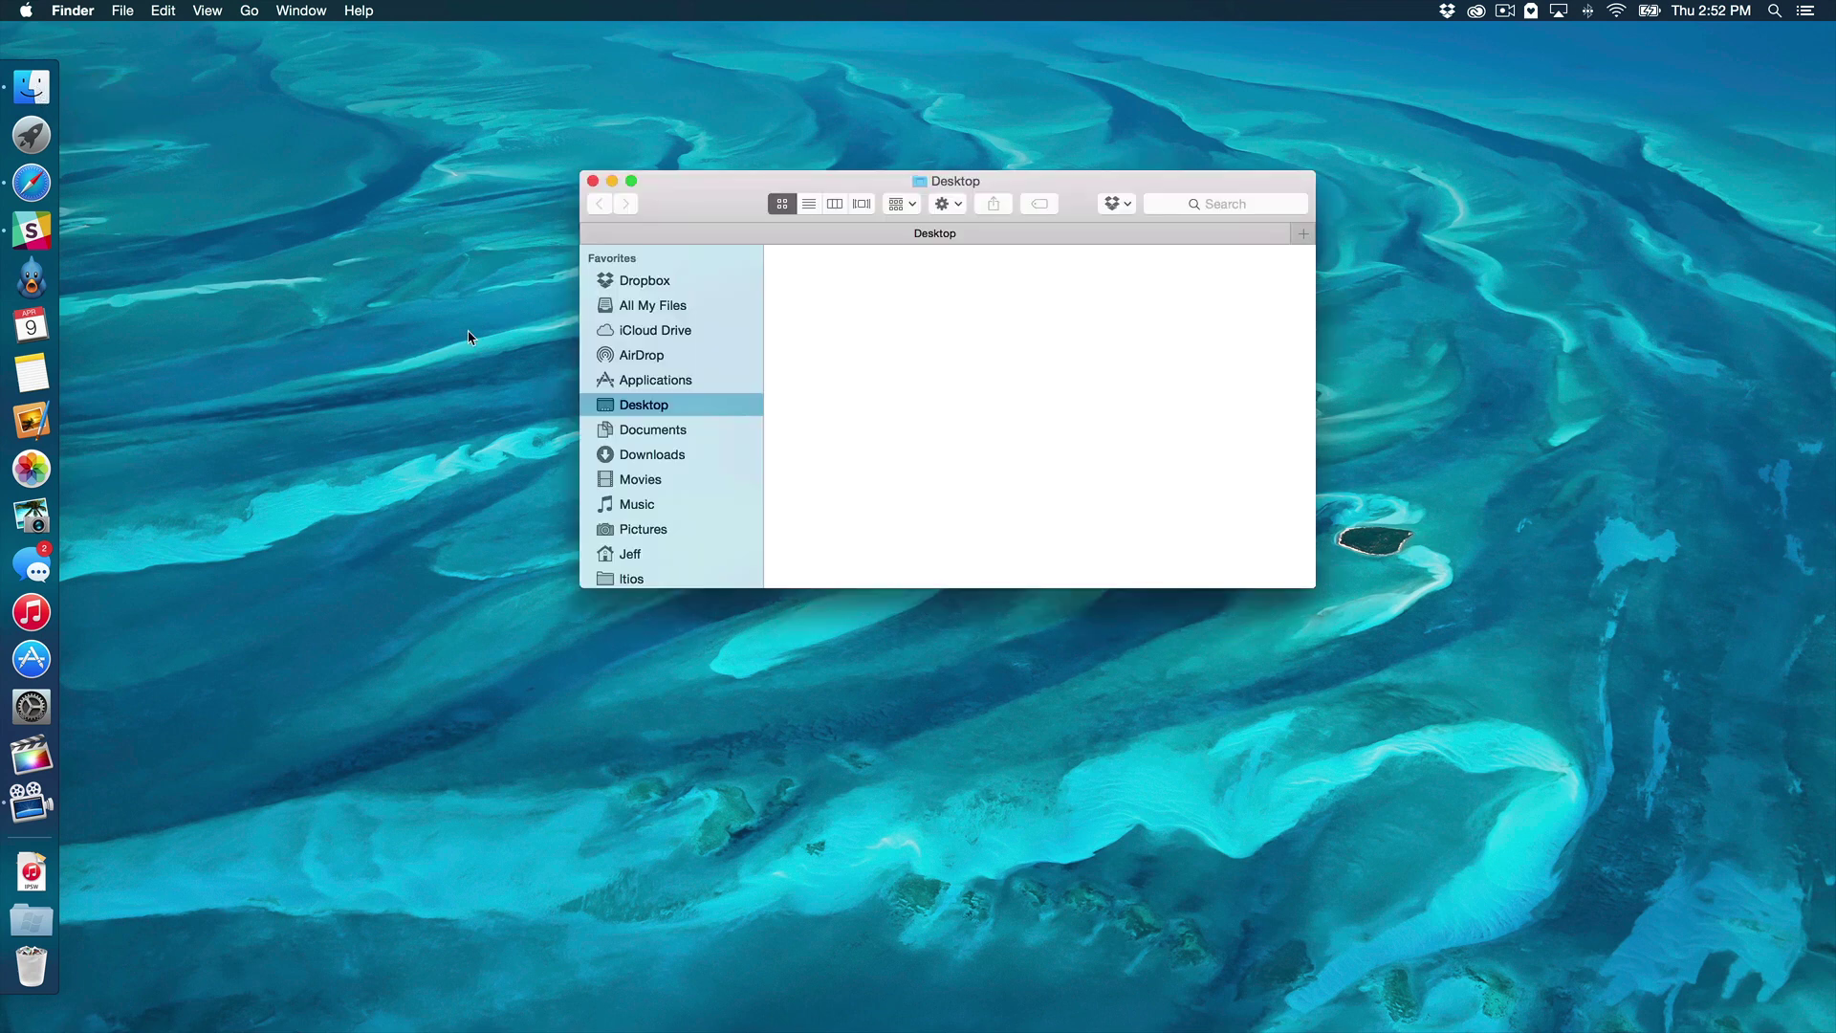
{"action": "left_click", "coordinate": [657, 533]}
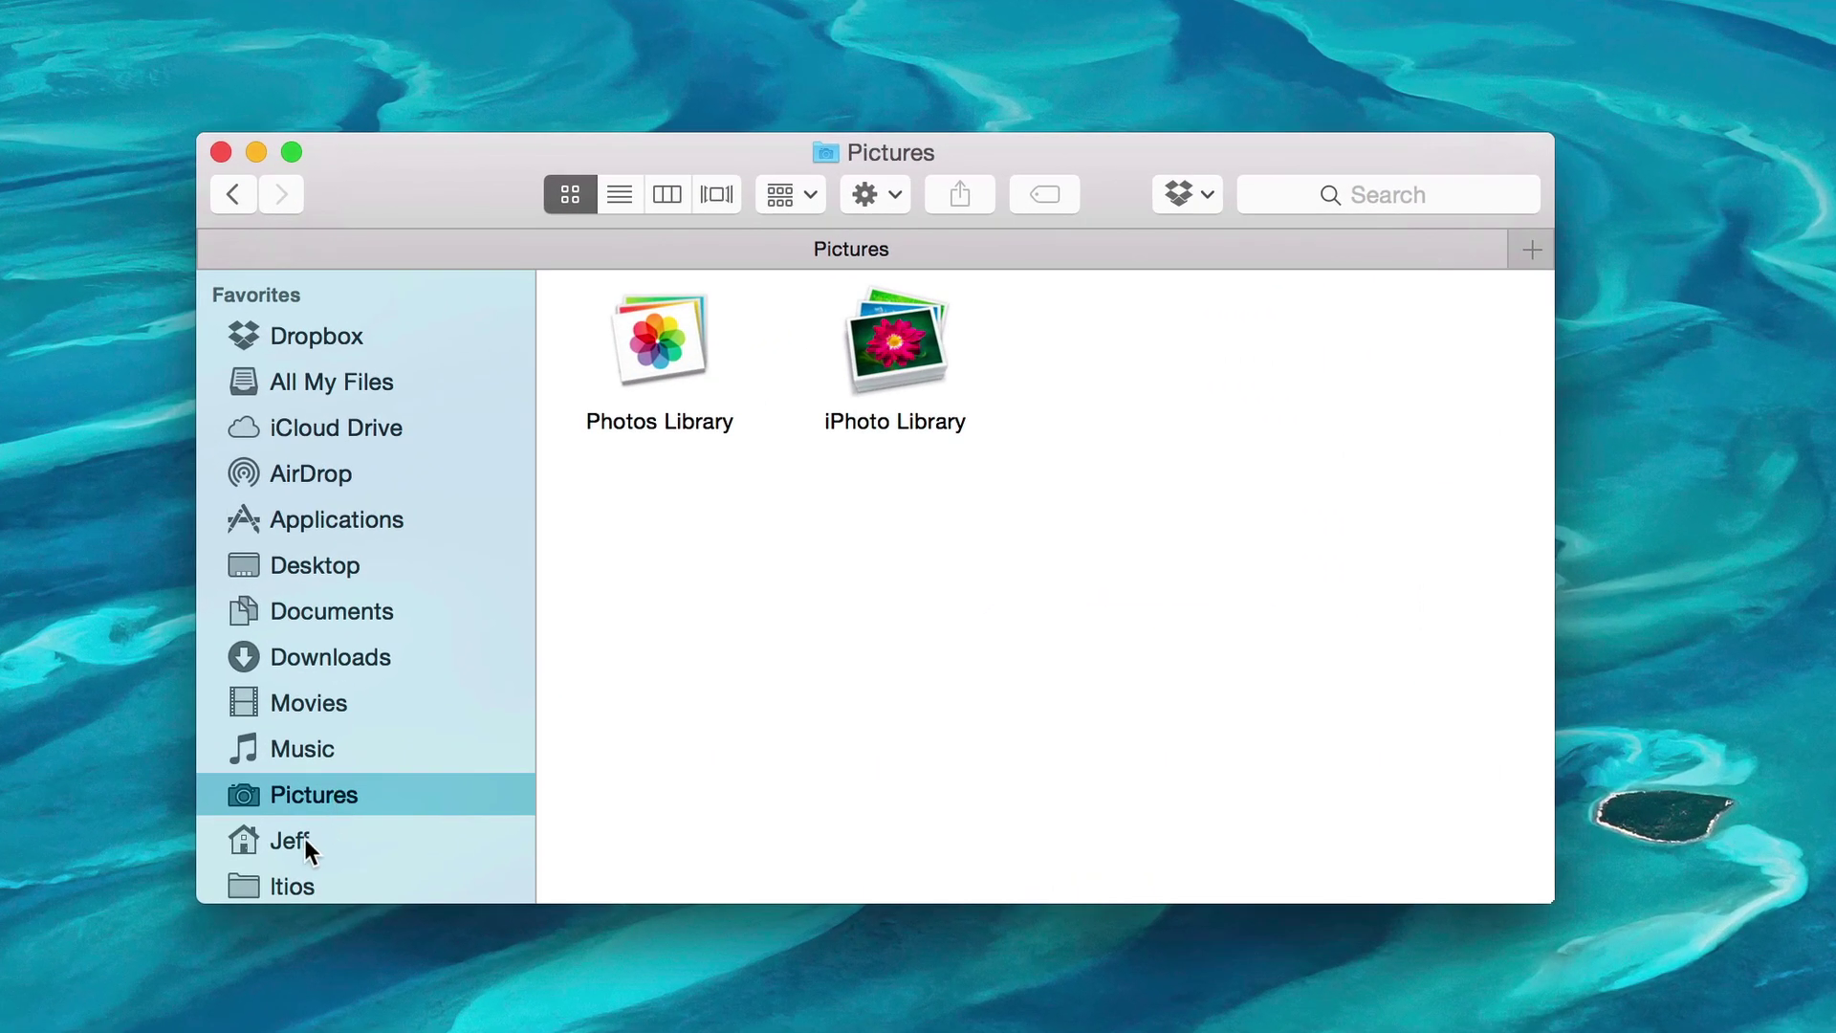
{"action": "left_click", "coordinate": [304, 838]}
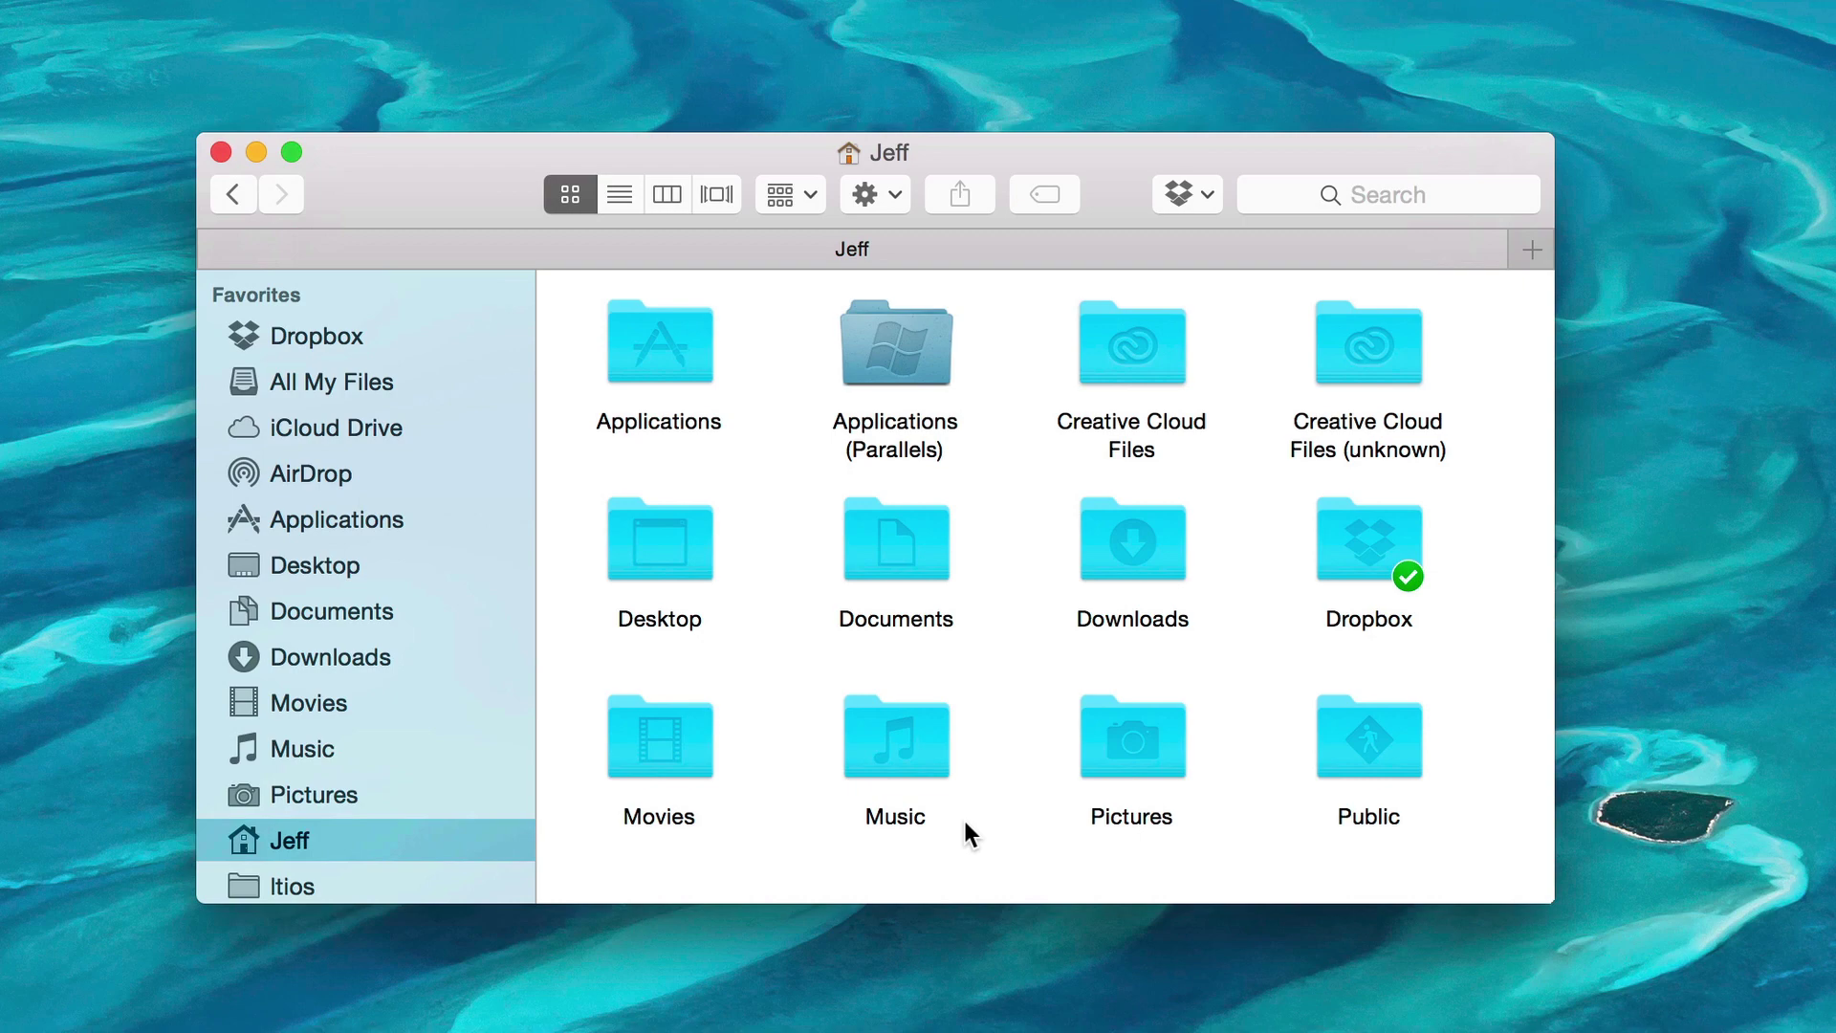
{"action": "double_click", "coordinate": [1138, 740]}
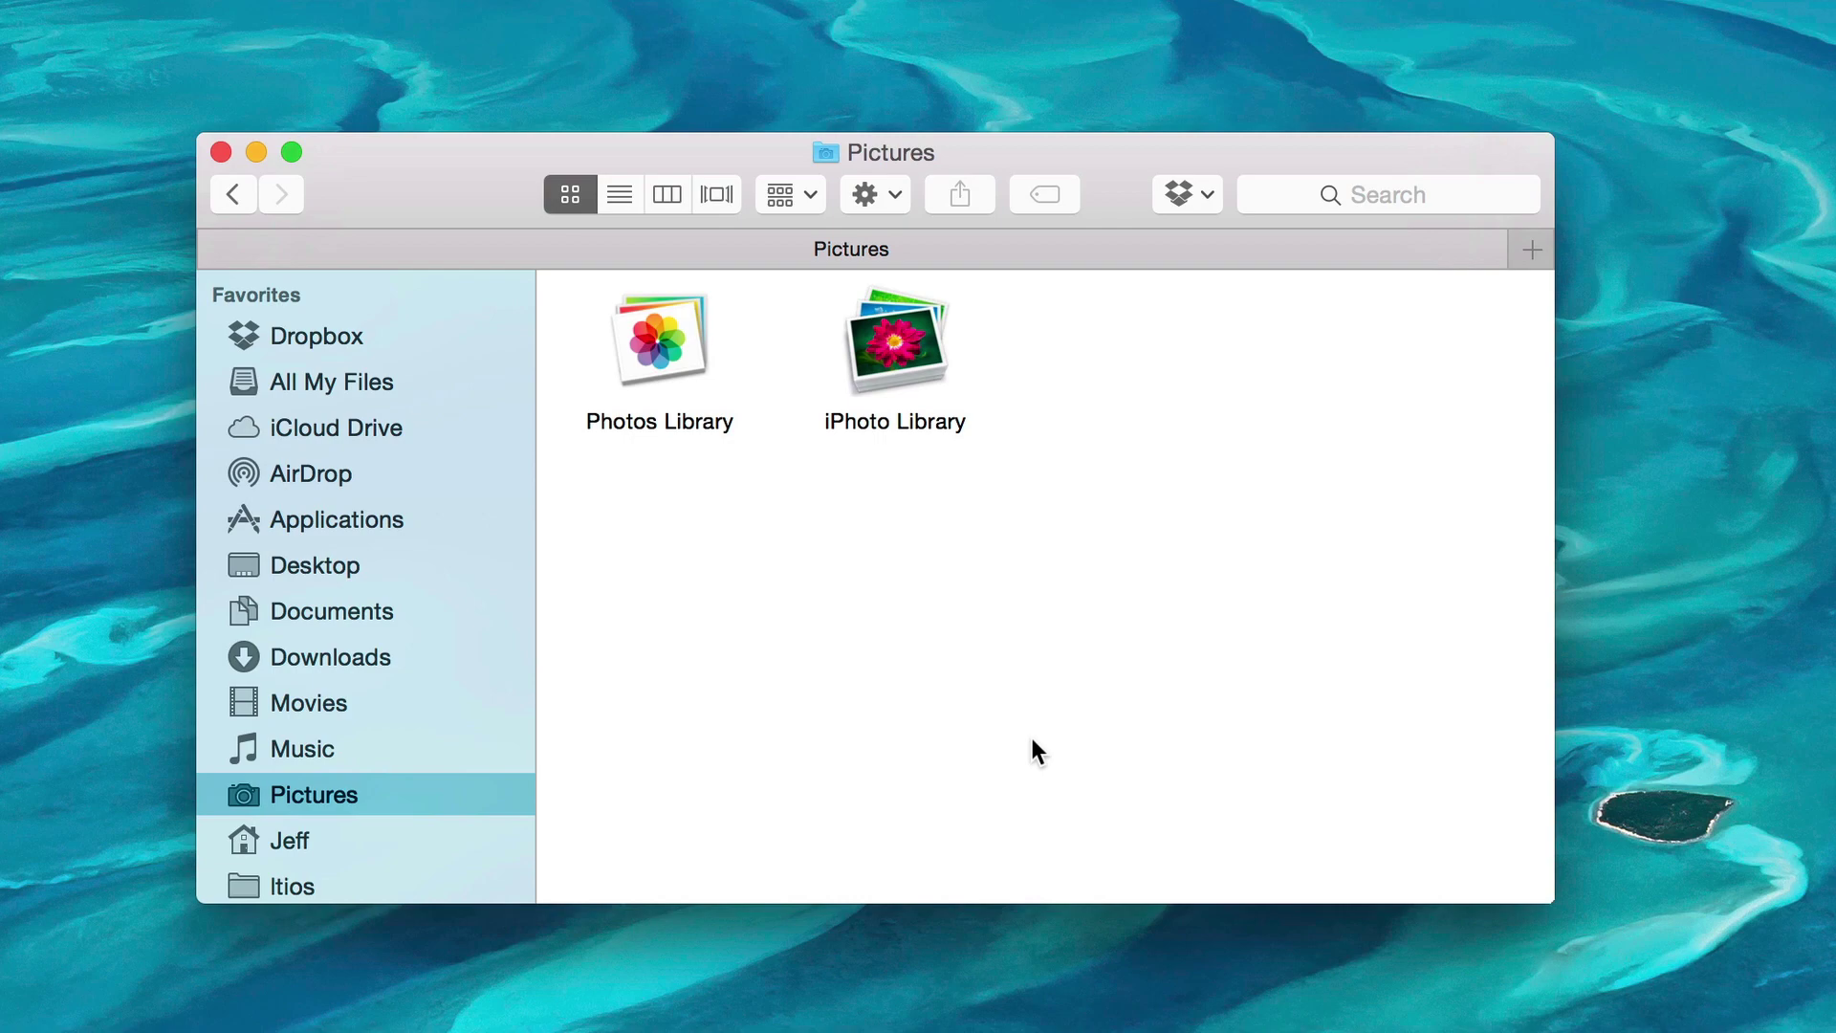
Examine the Photos Library and iPhoto Library files in the Pictures folder.
{"action": "left_click", "coordinate": [693, 352]}
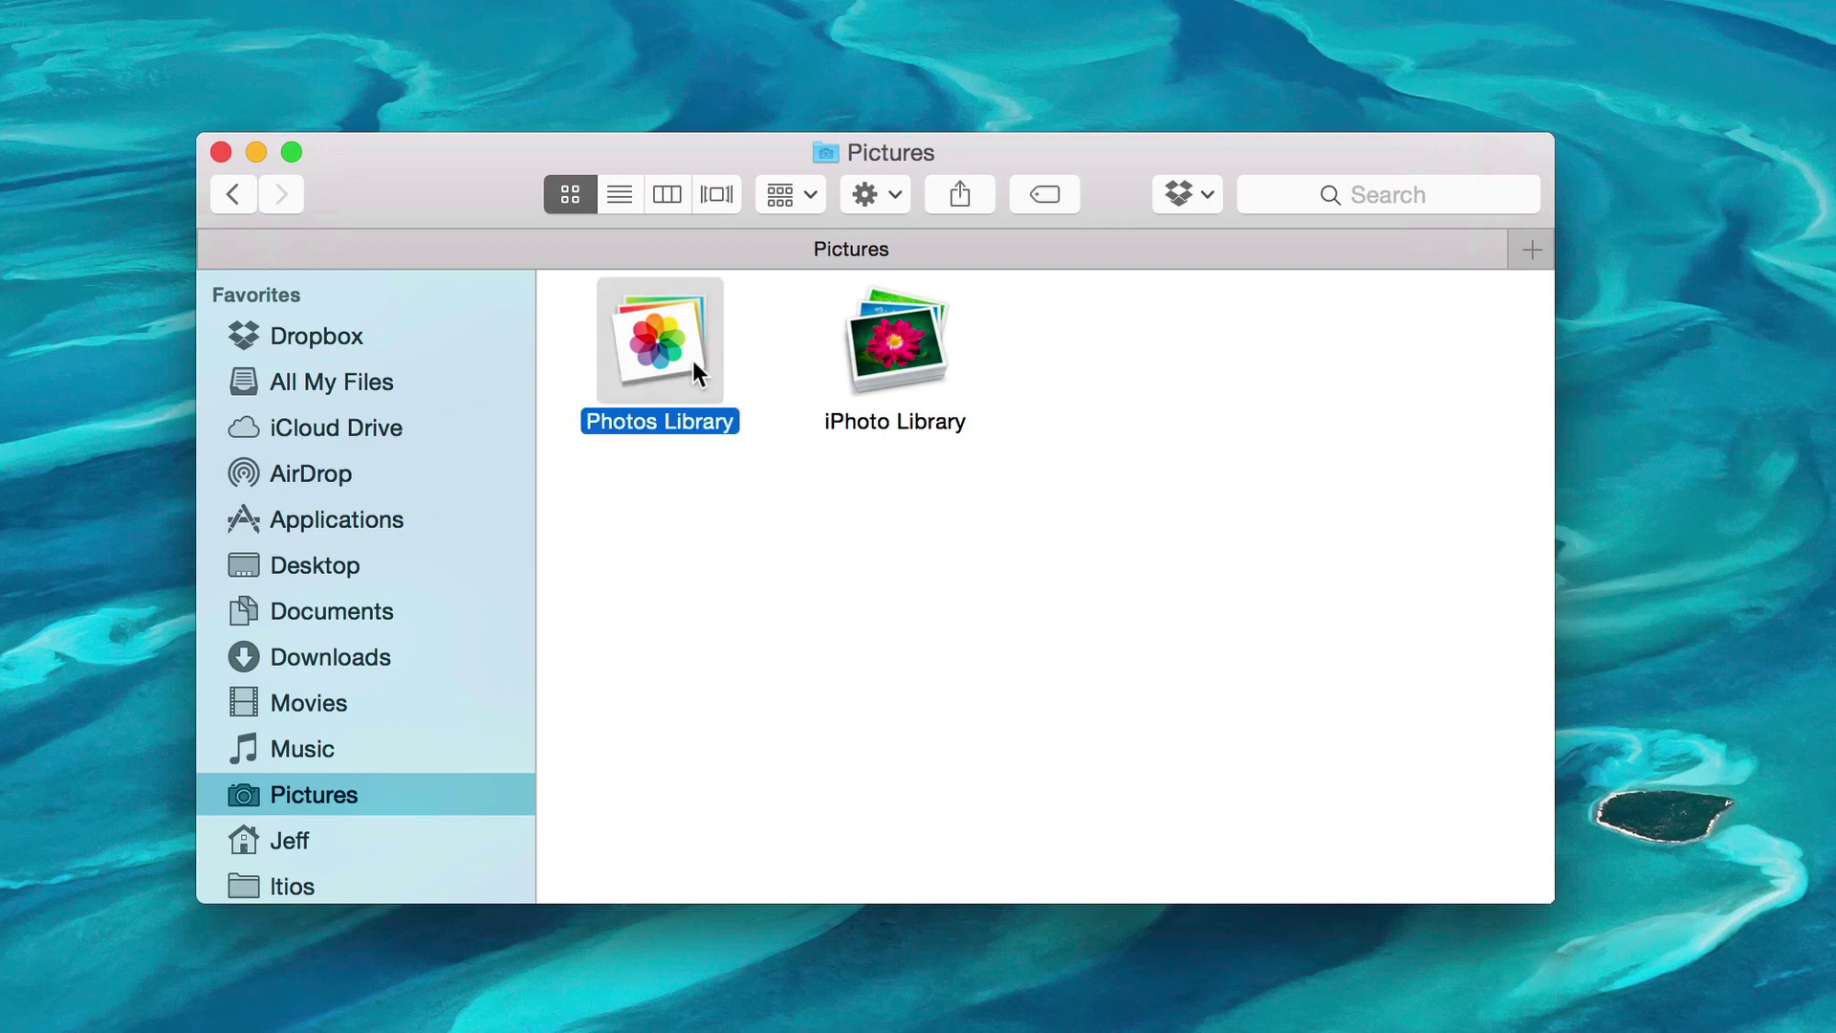
{"action": "left_click", "coordinate": [800, 526]}
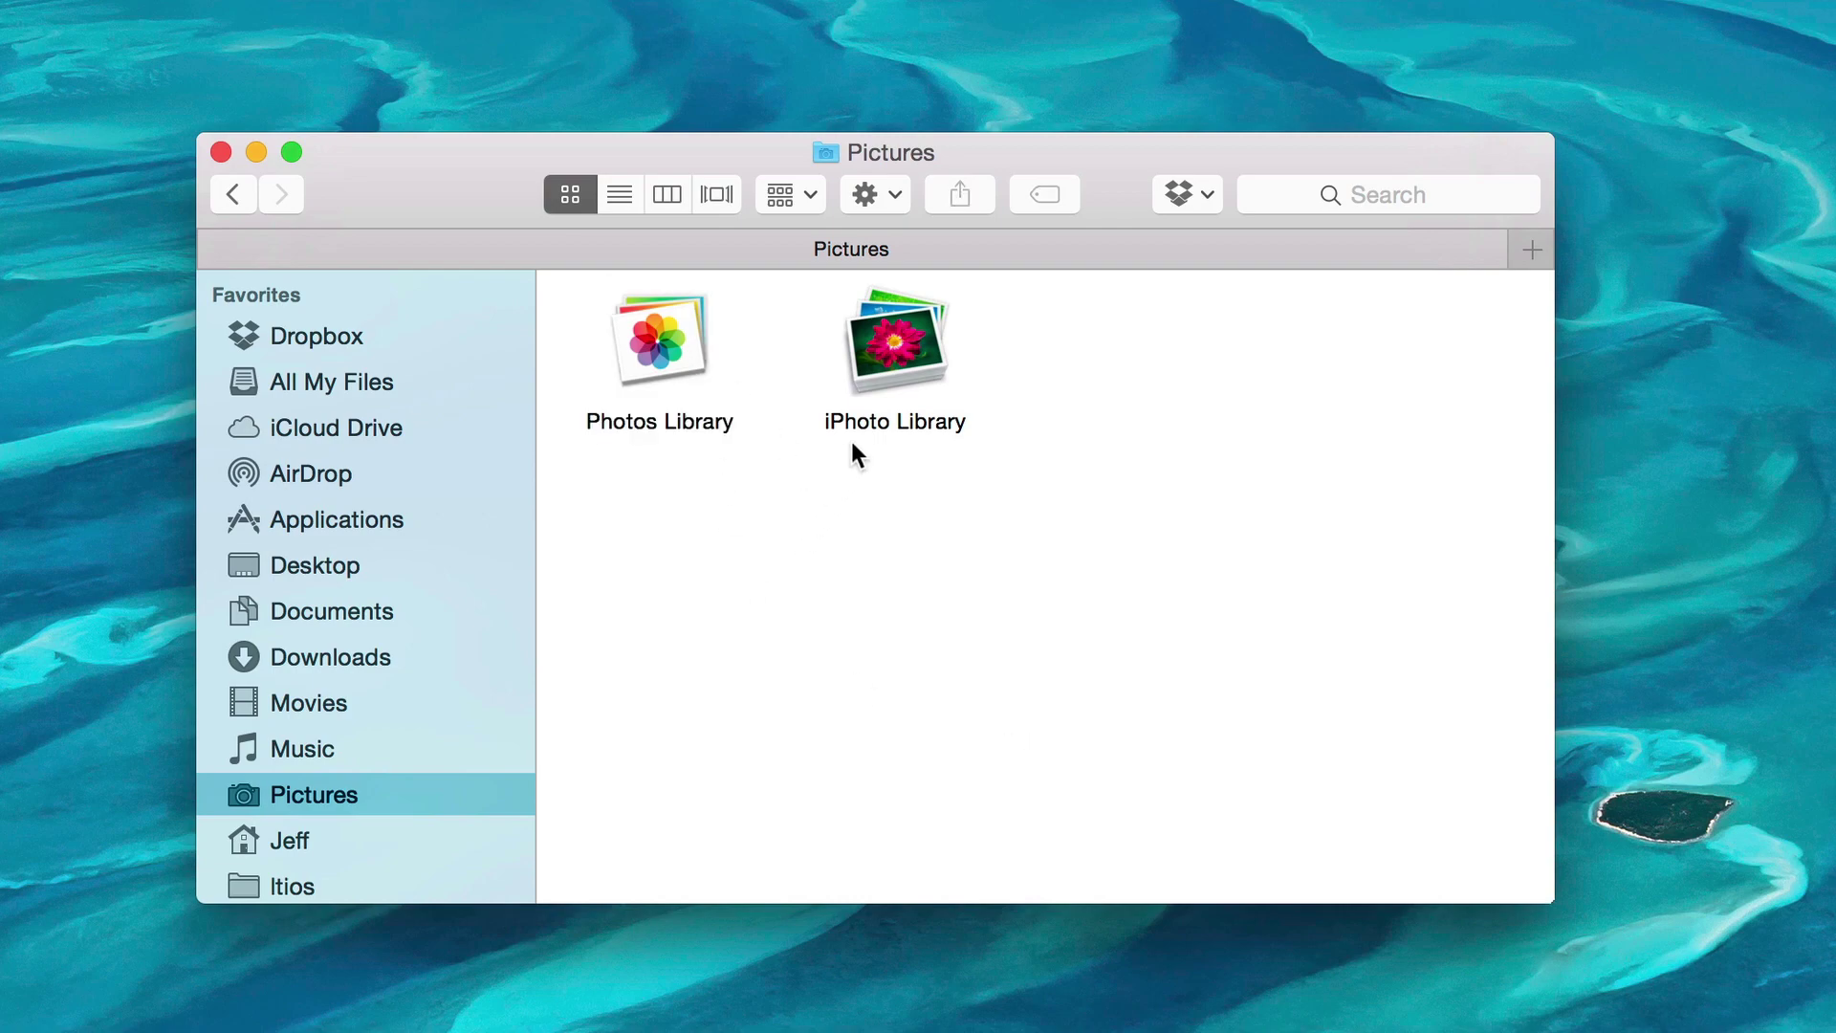
{"action": "left_click", "coordinate": [935, 350]}
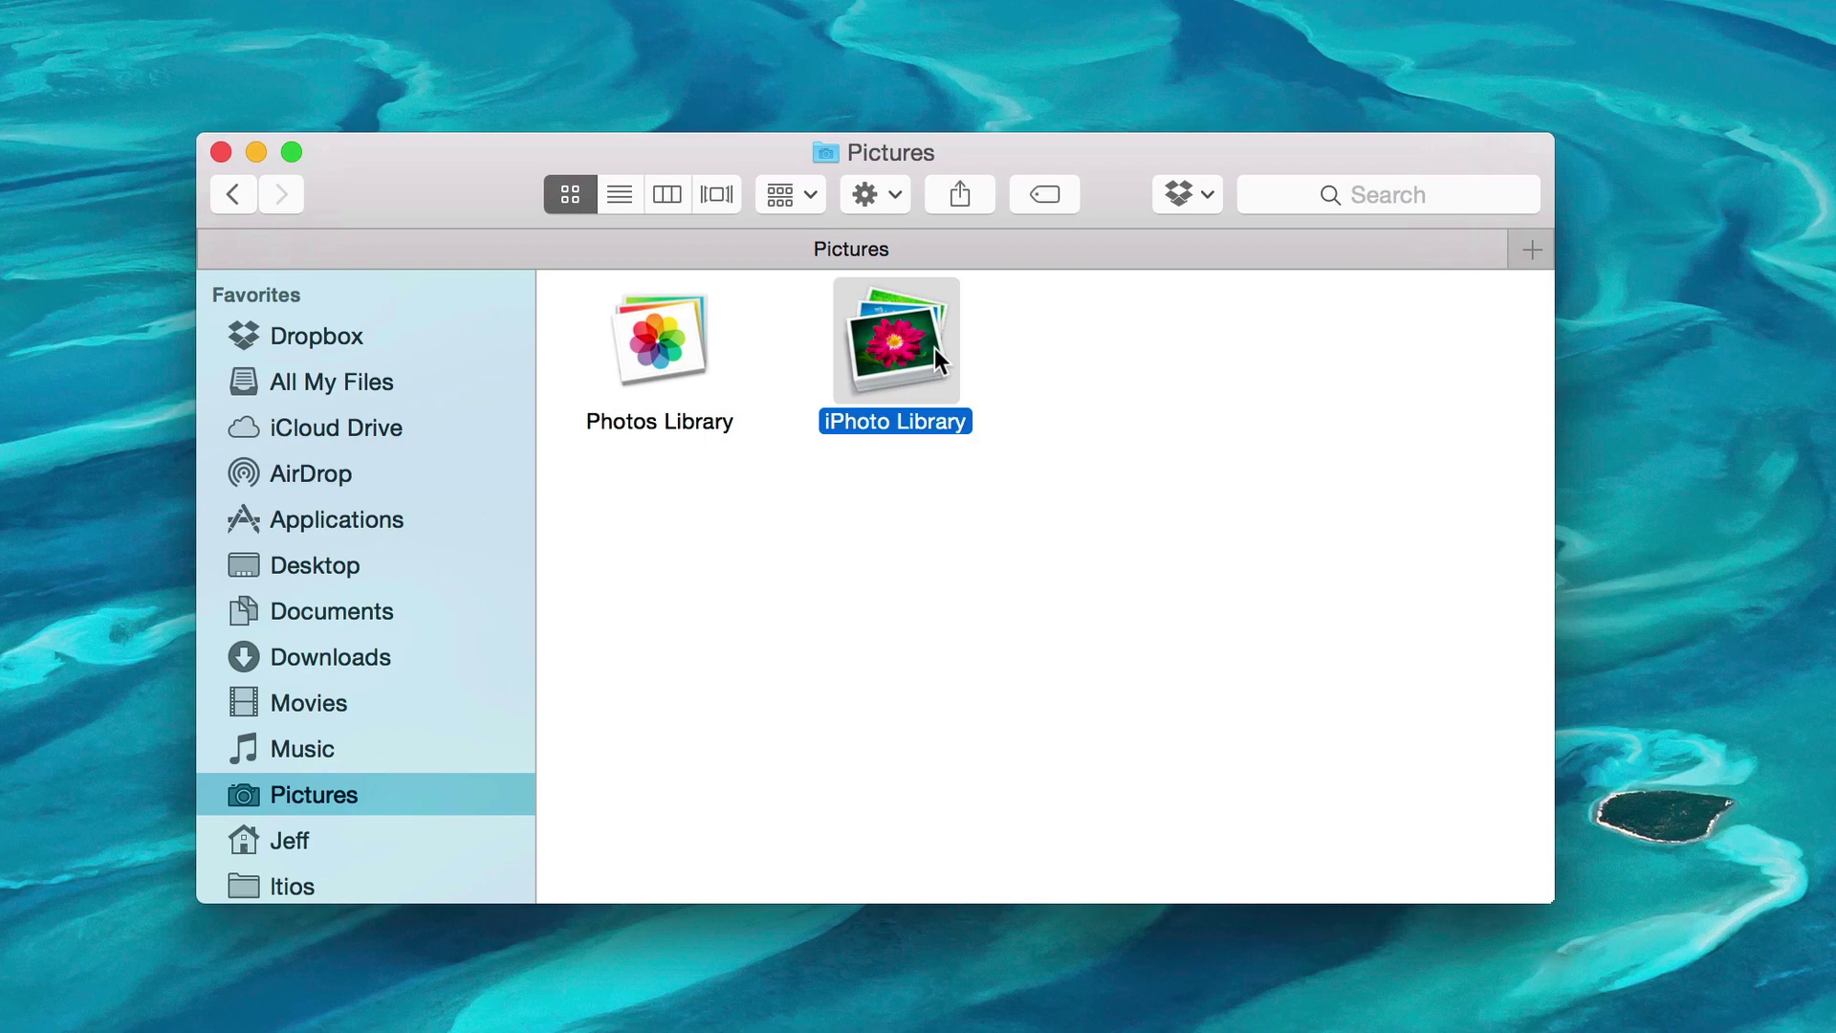
{"action": "left_click", "coordinate": [933, 493]}
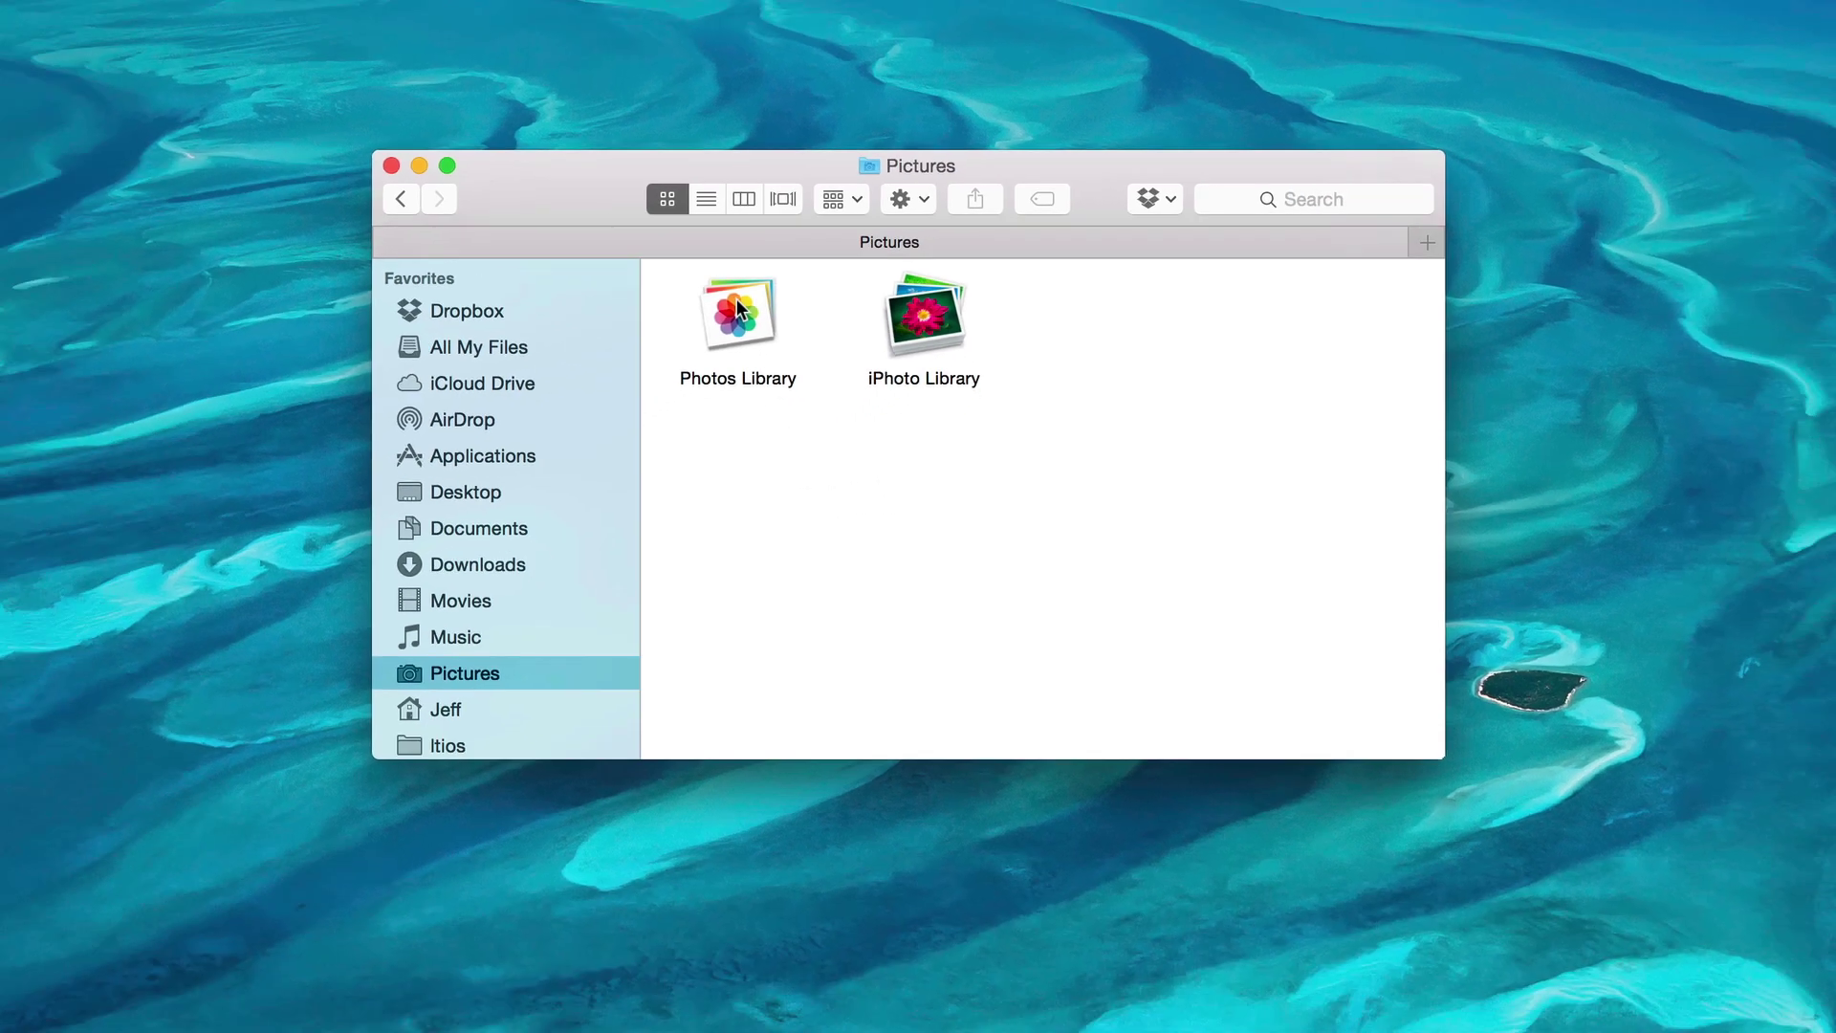
Open the Photos Library in Photos and check its Albums, Projects and Photos views for content.
{"action": "left_click", "coordinate": [670, 334]}
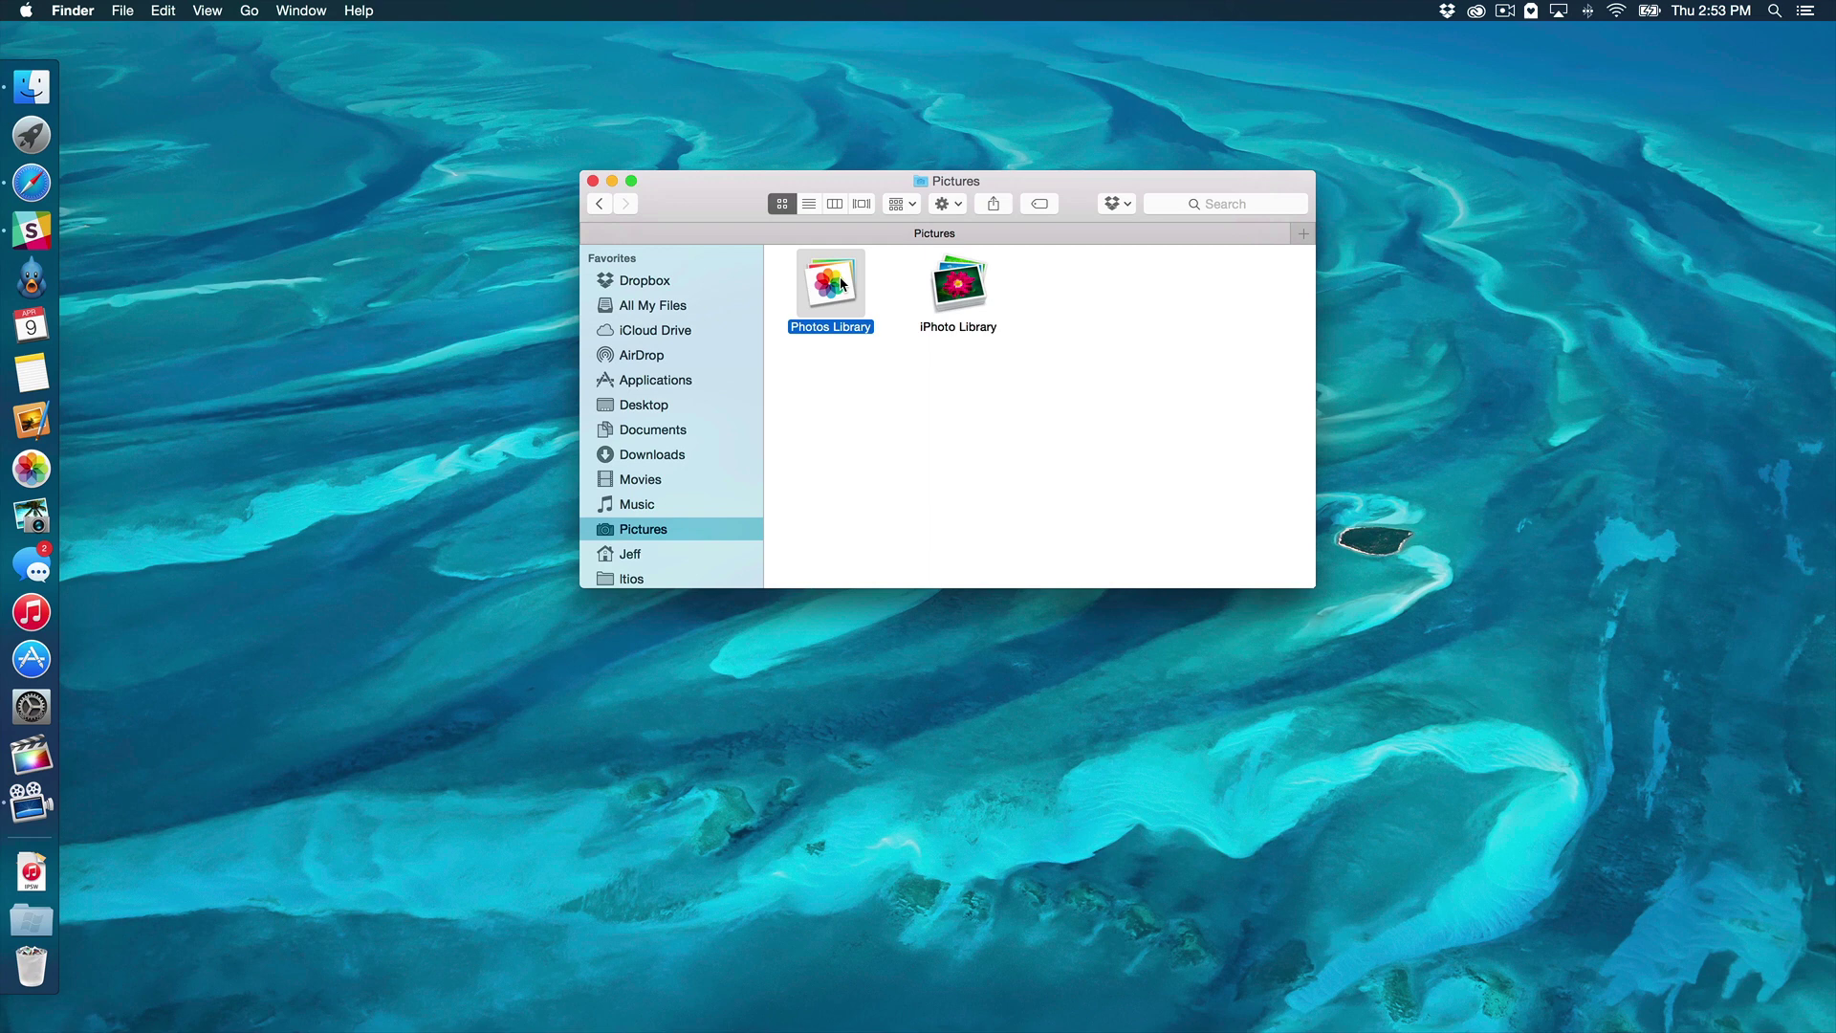
{"action": "double_click", "coordinate": [830, 285]}
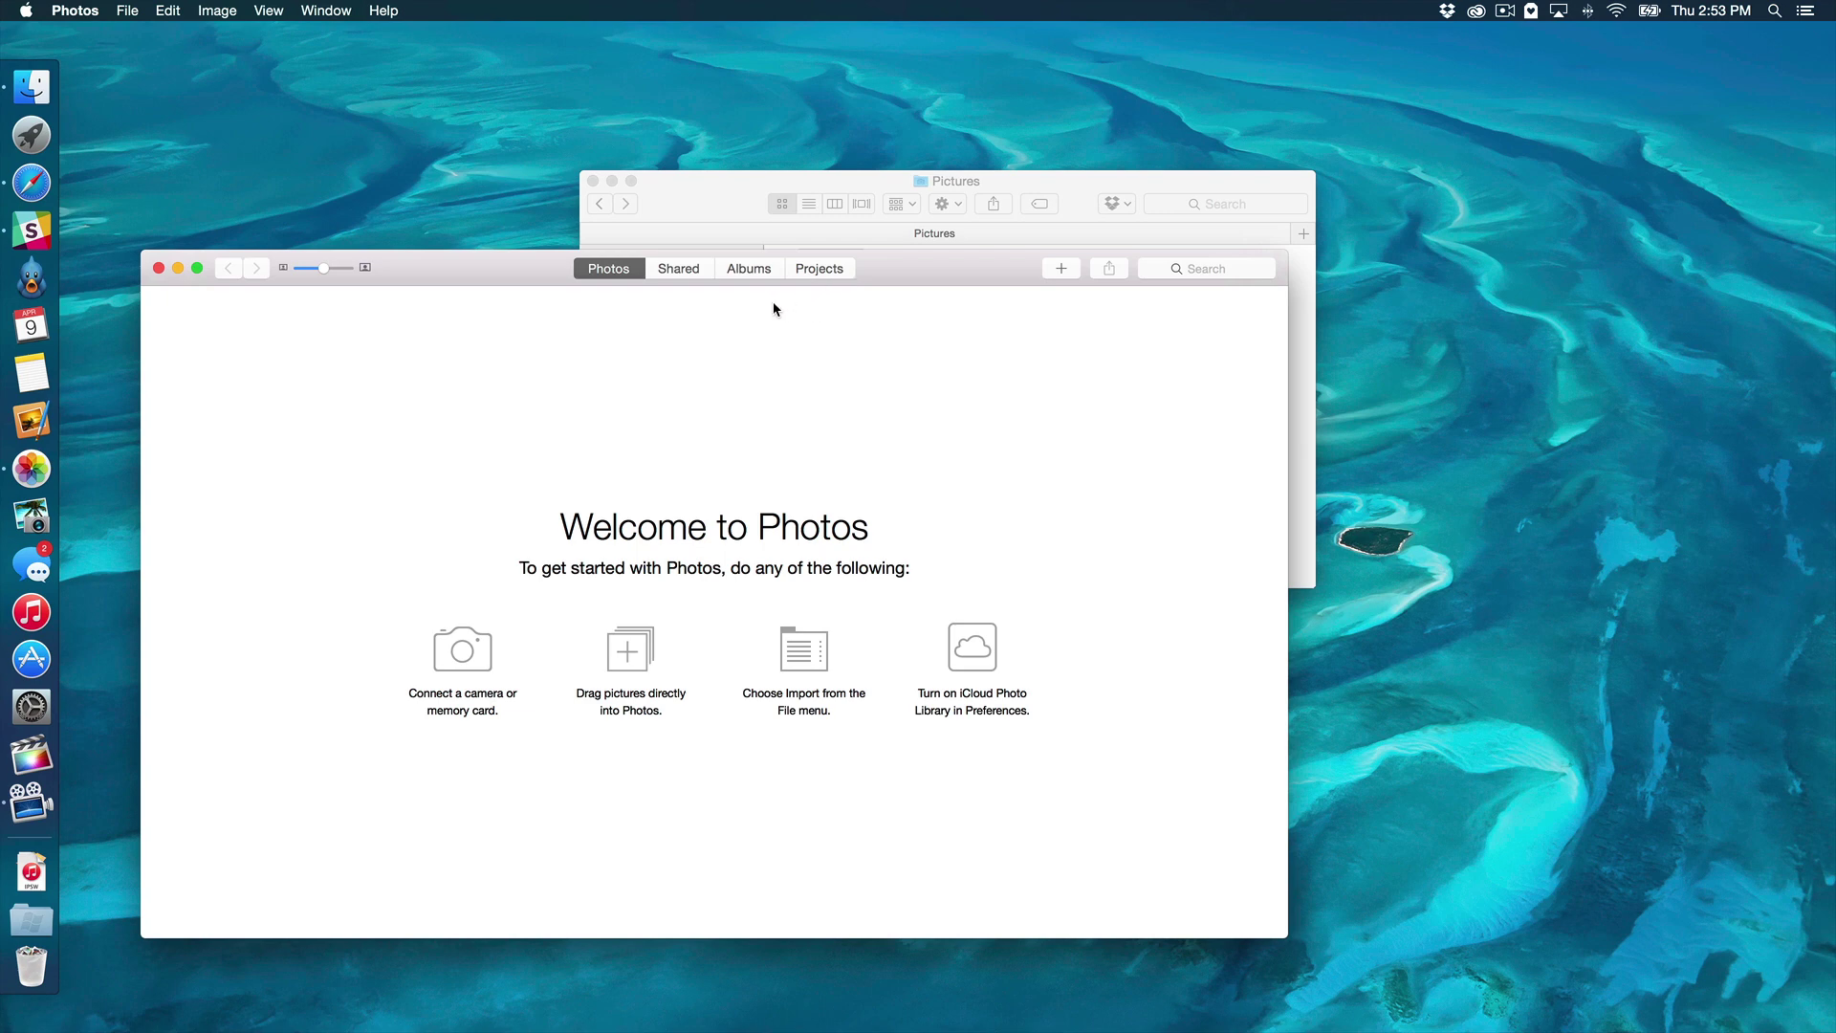
{"action": "left_click", "coordinate": [768, 231]}
{"action": "left_click", "coordinate": [497, 412]}
{"action": "left_click", "coordinate": [744, 272]}
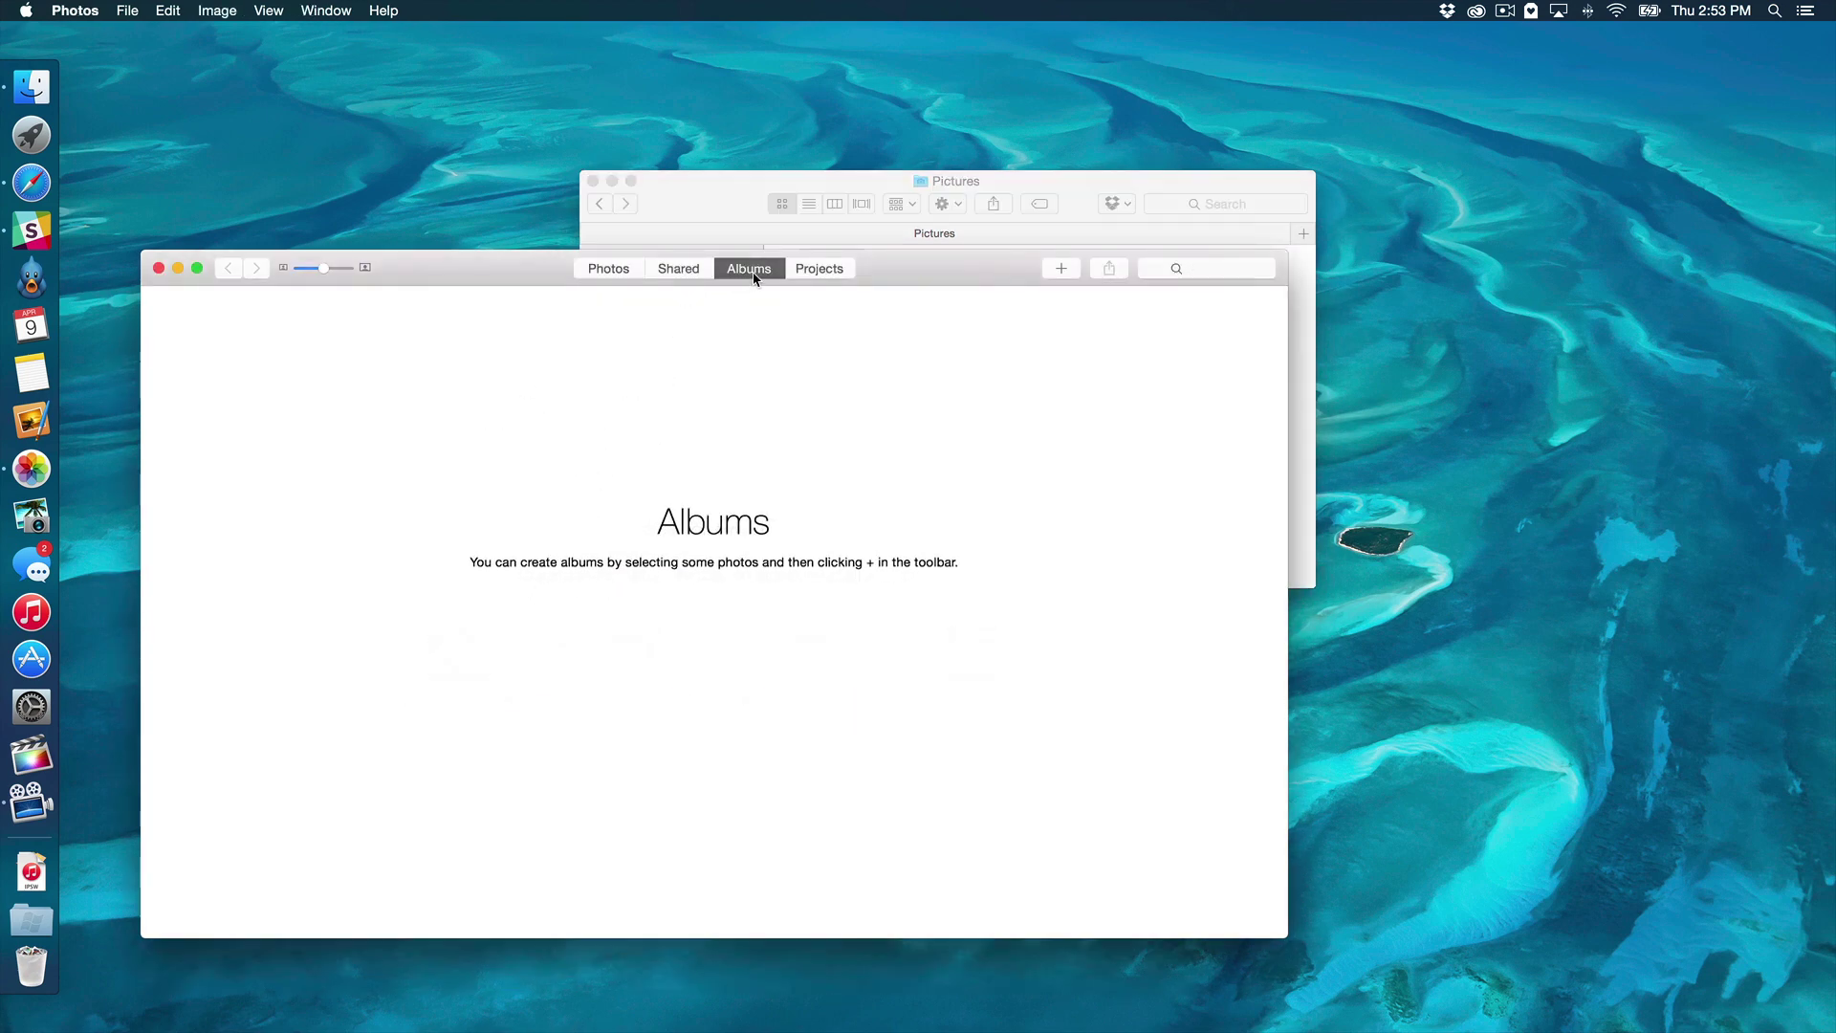
{"action": "left_click", "coordinate": [808, 271]}
{"action": "left_click", "coordinate": [608, 268]}
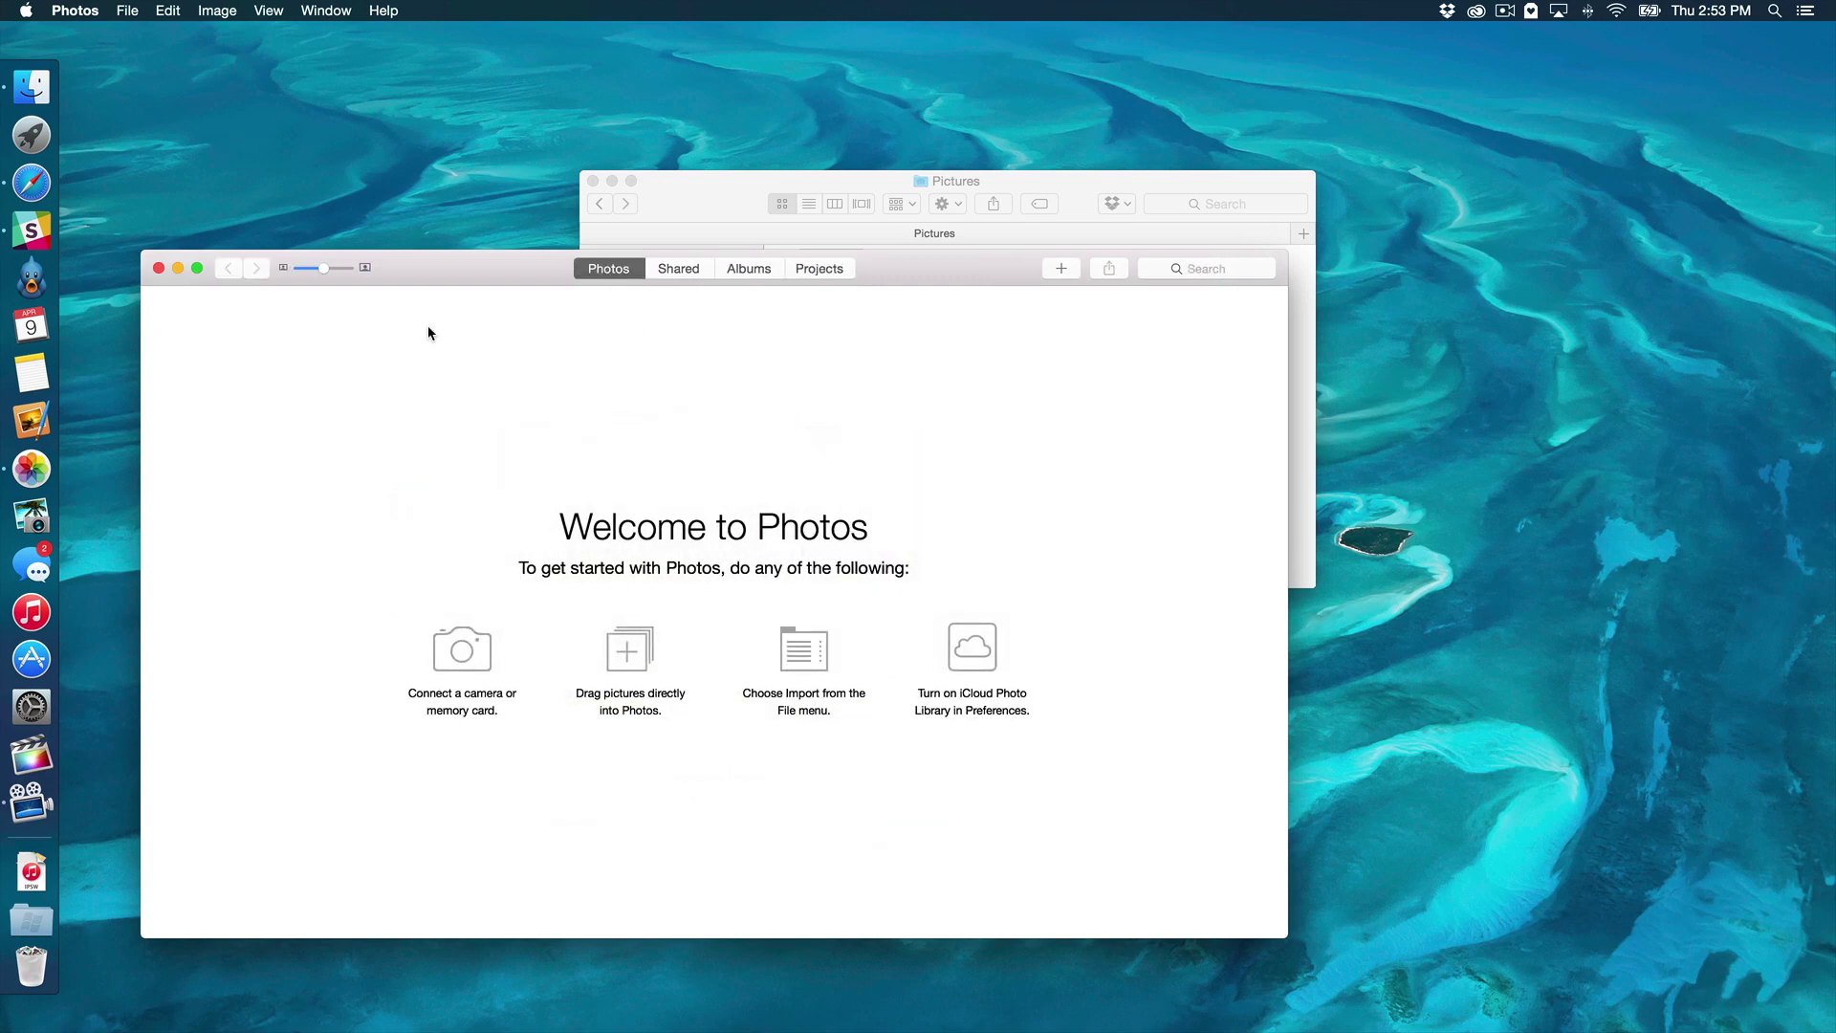
Bring the Pictures folder window to the front and move it so both library files are clear of the Photos window.
{"action": "left_click", "coordinate": [674, 192]}
{"action": "left_click_drag", "start_coordinate": [680, 182], "coordinate": [1019, 176]}
{"action": "left_click", "coordinate": [1164, 375]}
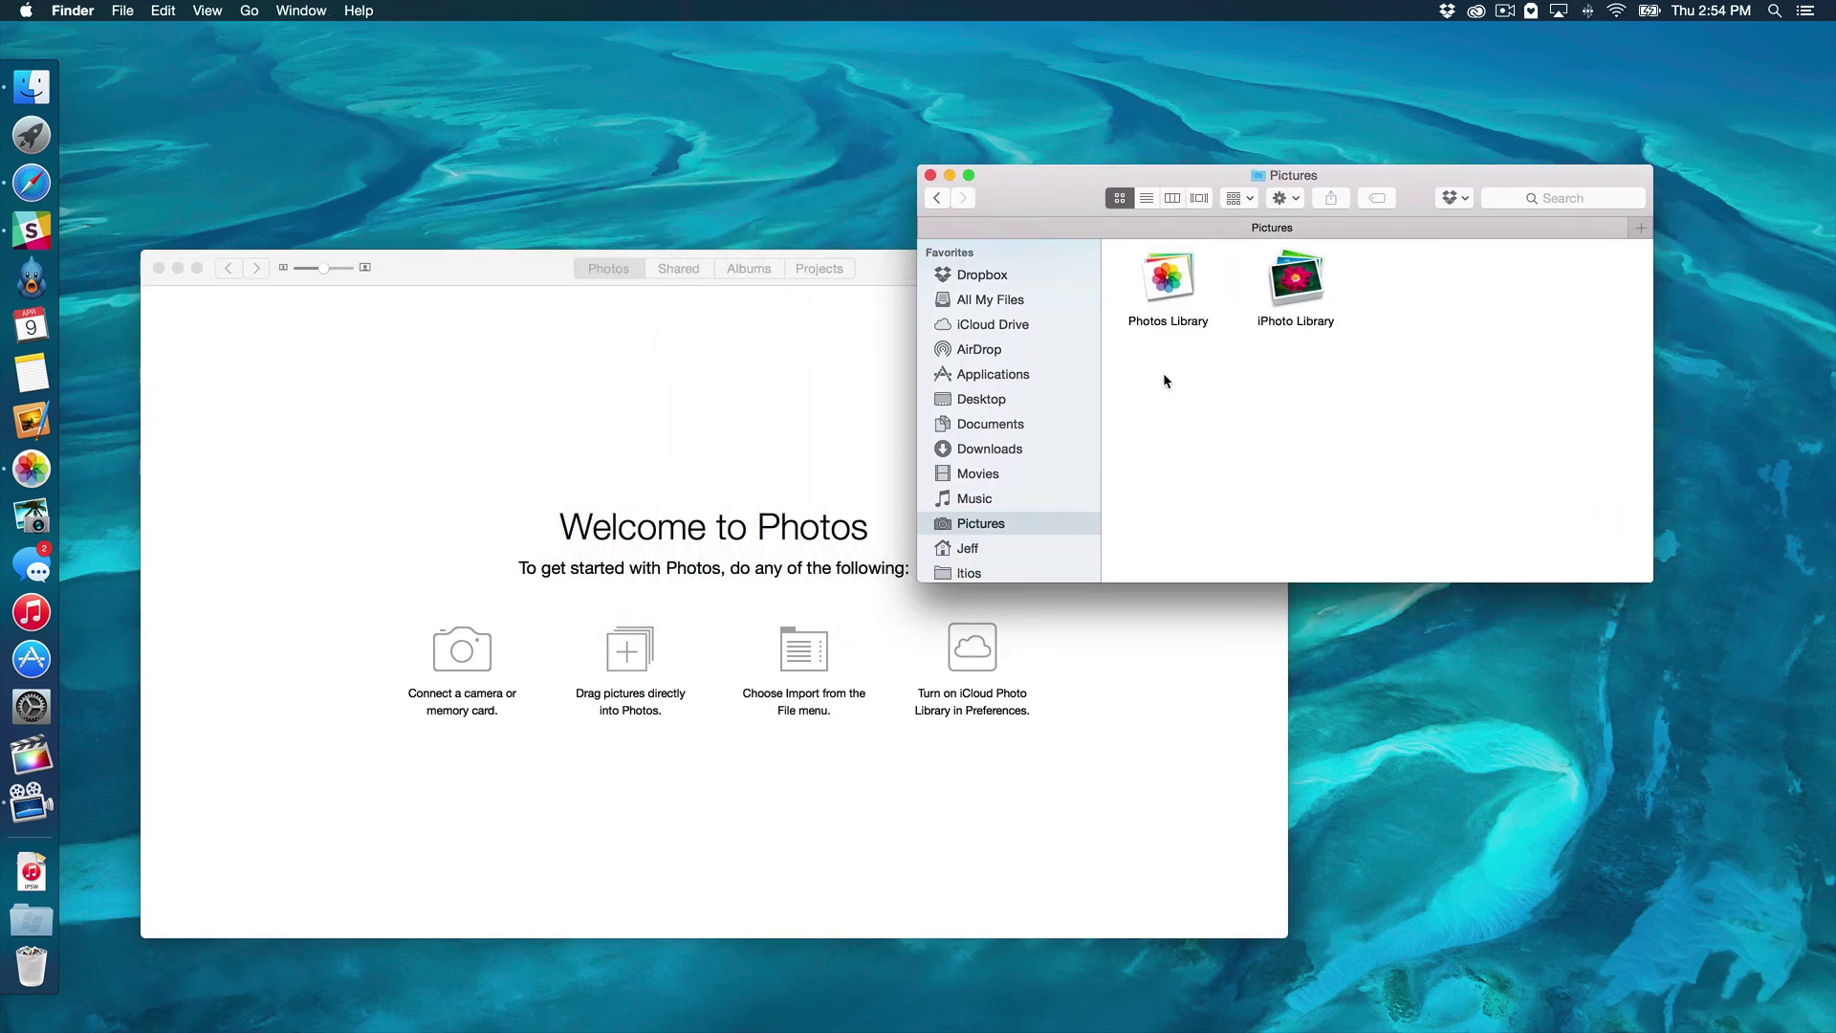
Close Photos and move the Photos Library file from the Pictures folder to the Trash.
{"action": "left_click", "coordinate": [372, 350]}
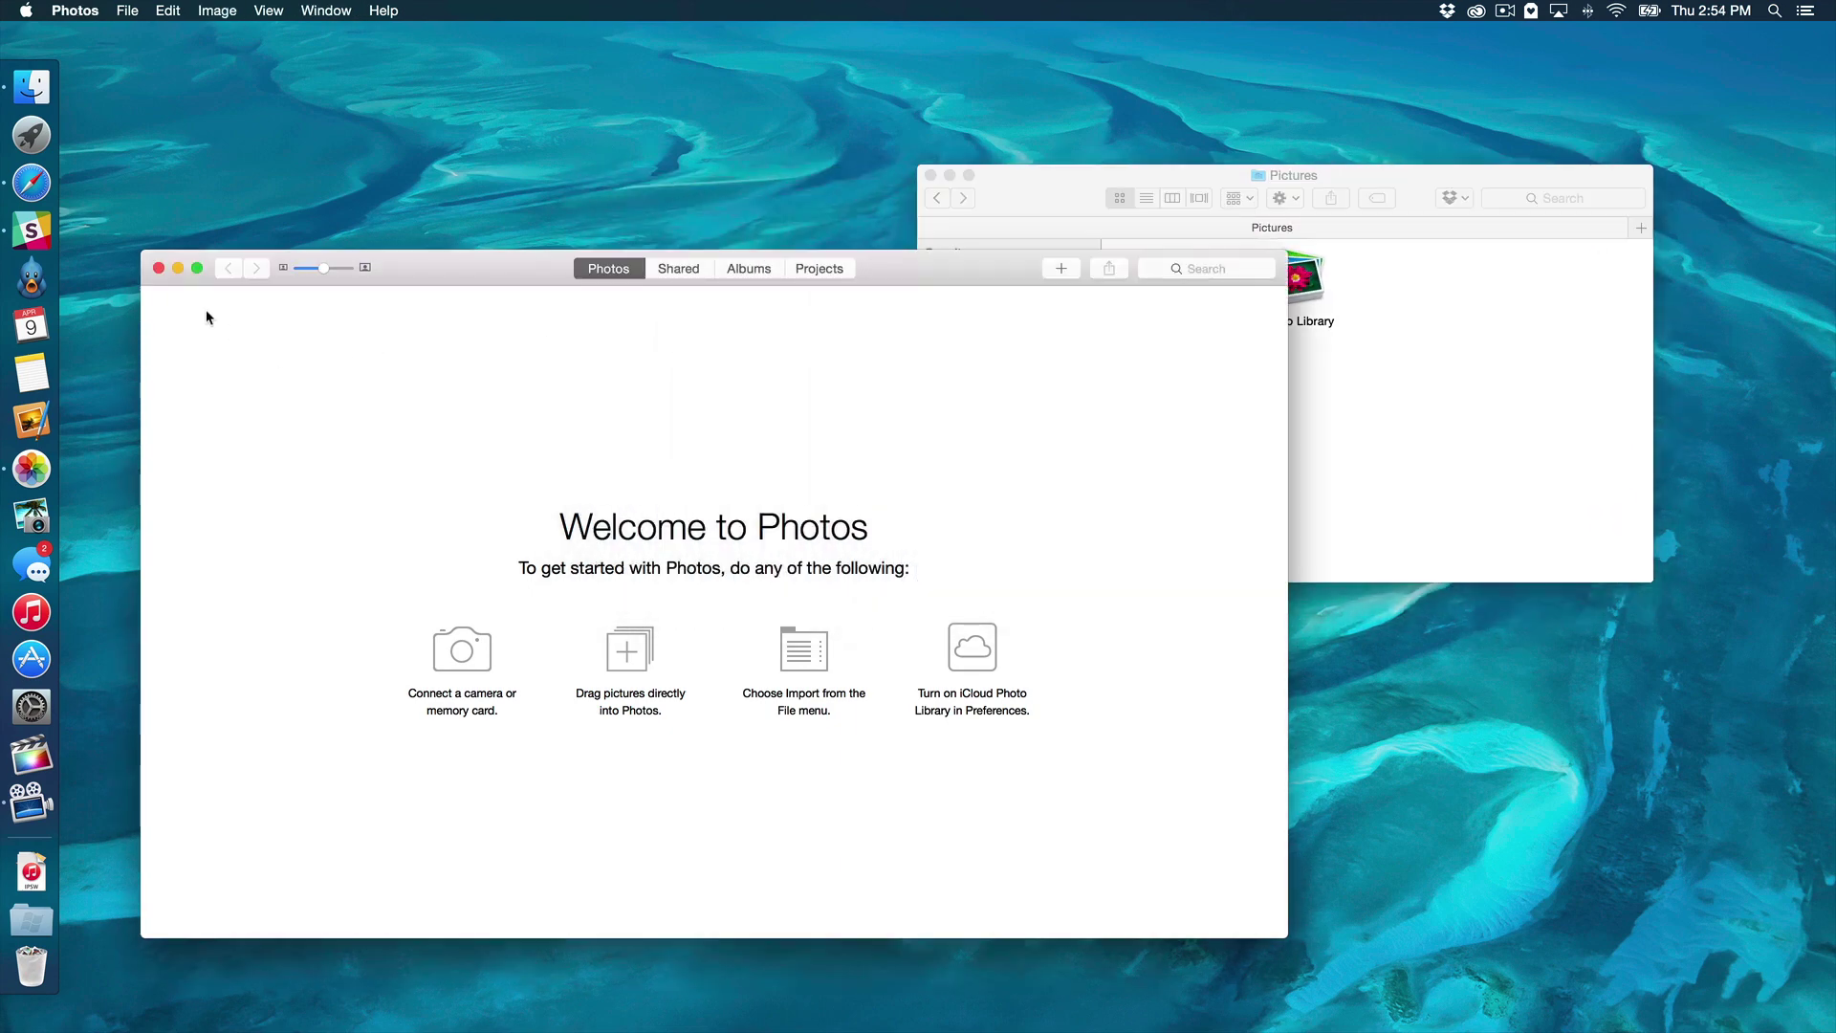
{"action": "left_click", "coordinate": [159, 268]}
{"action": "left_click", "coordinate": [1167, 282]}
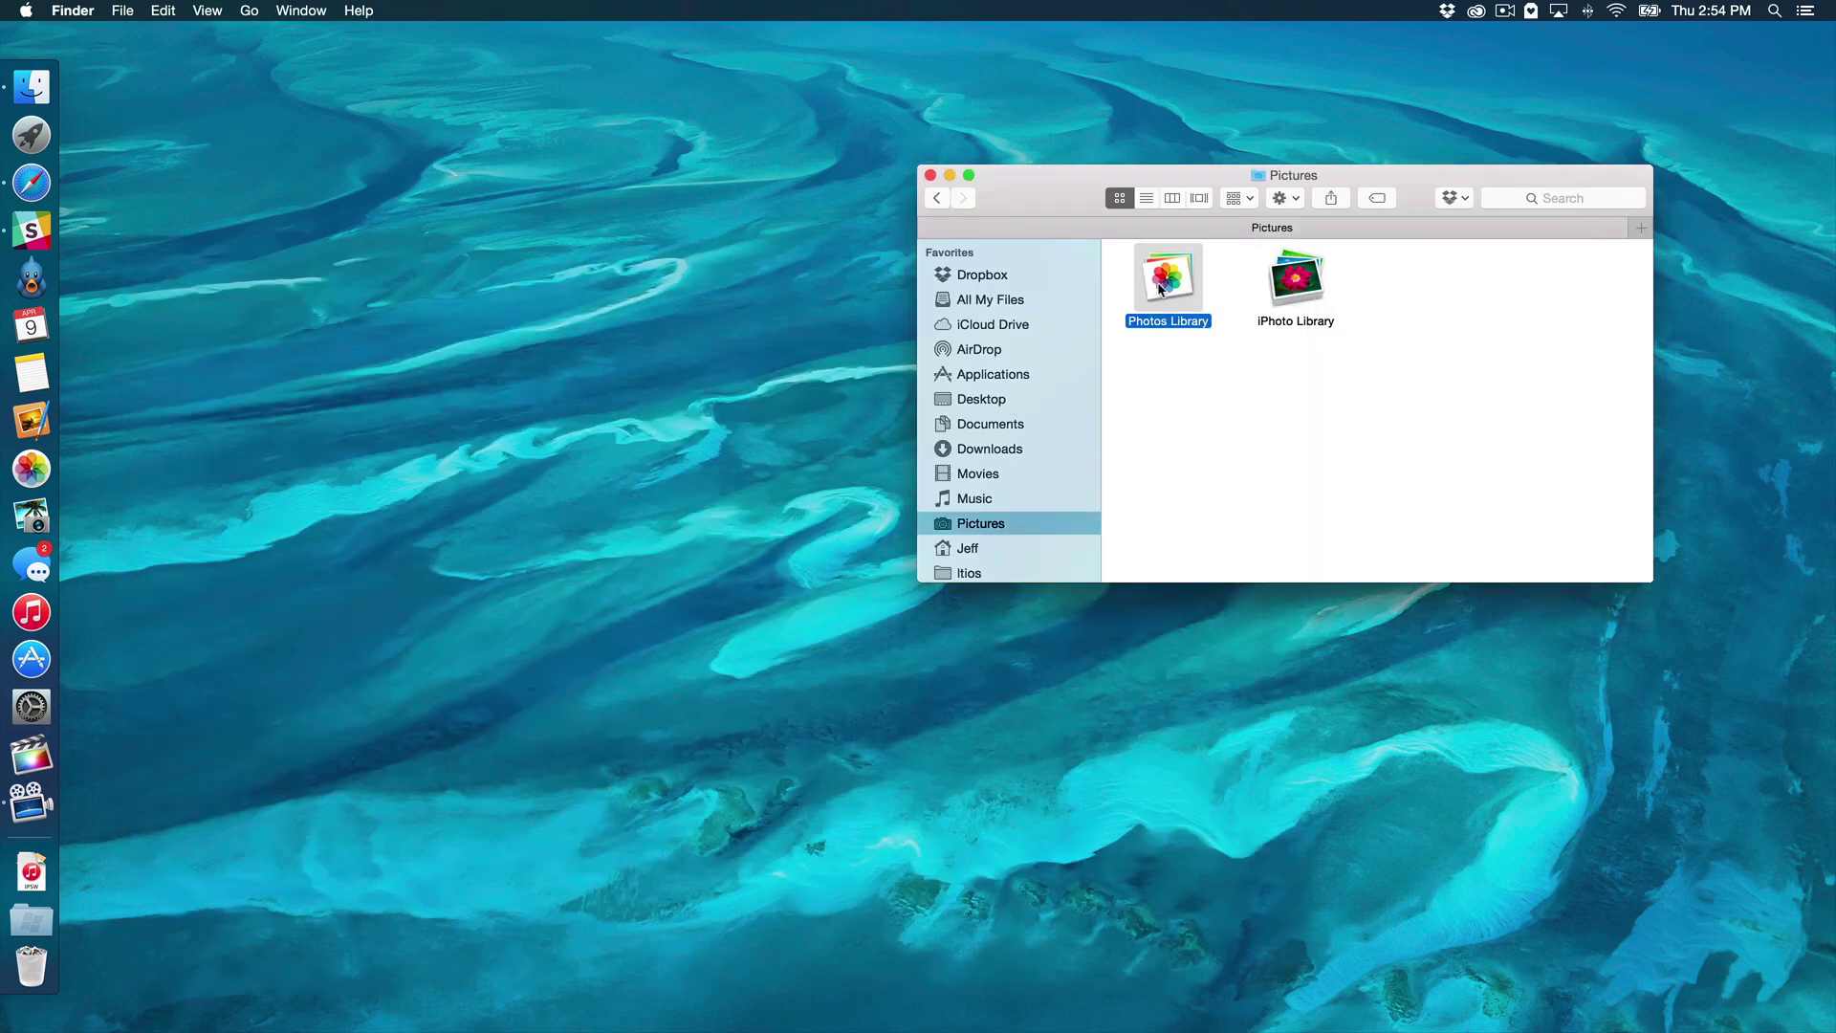
{"action": "right_click", "coordinate": [1166, 289]}
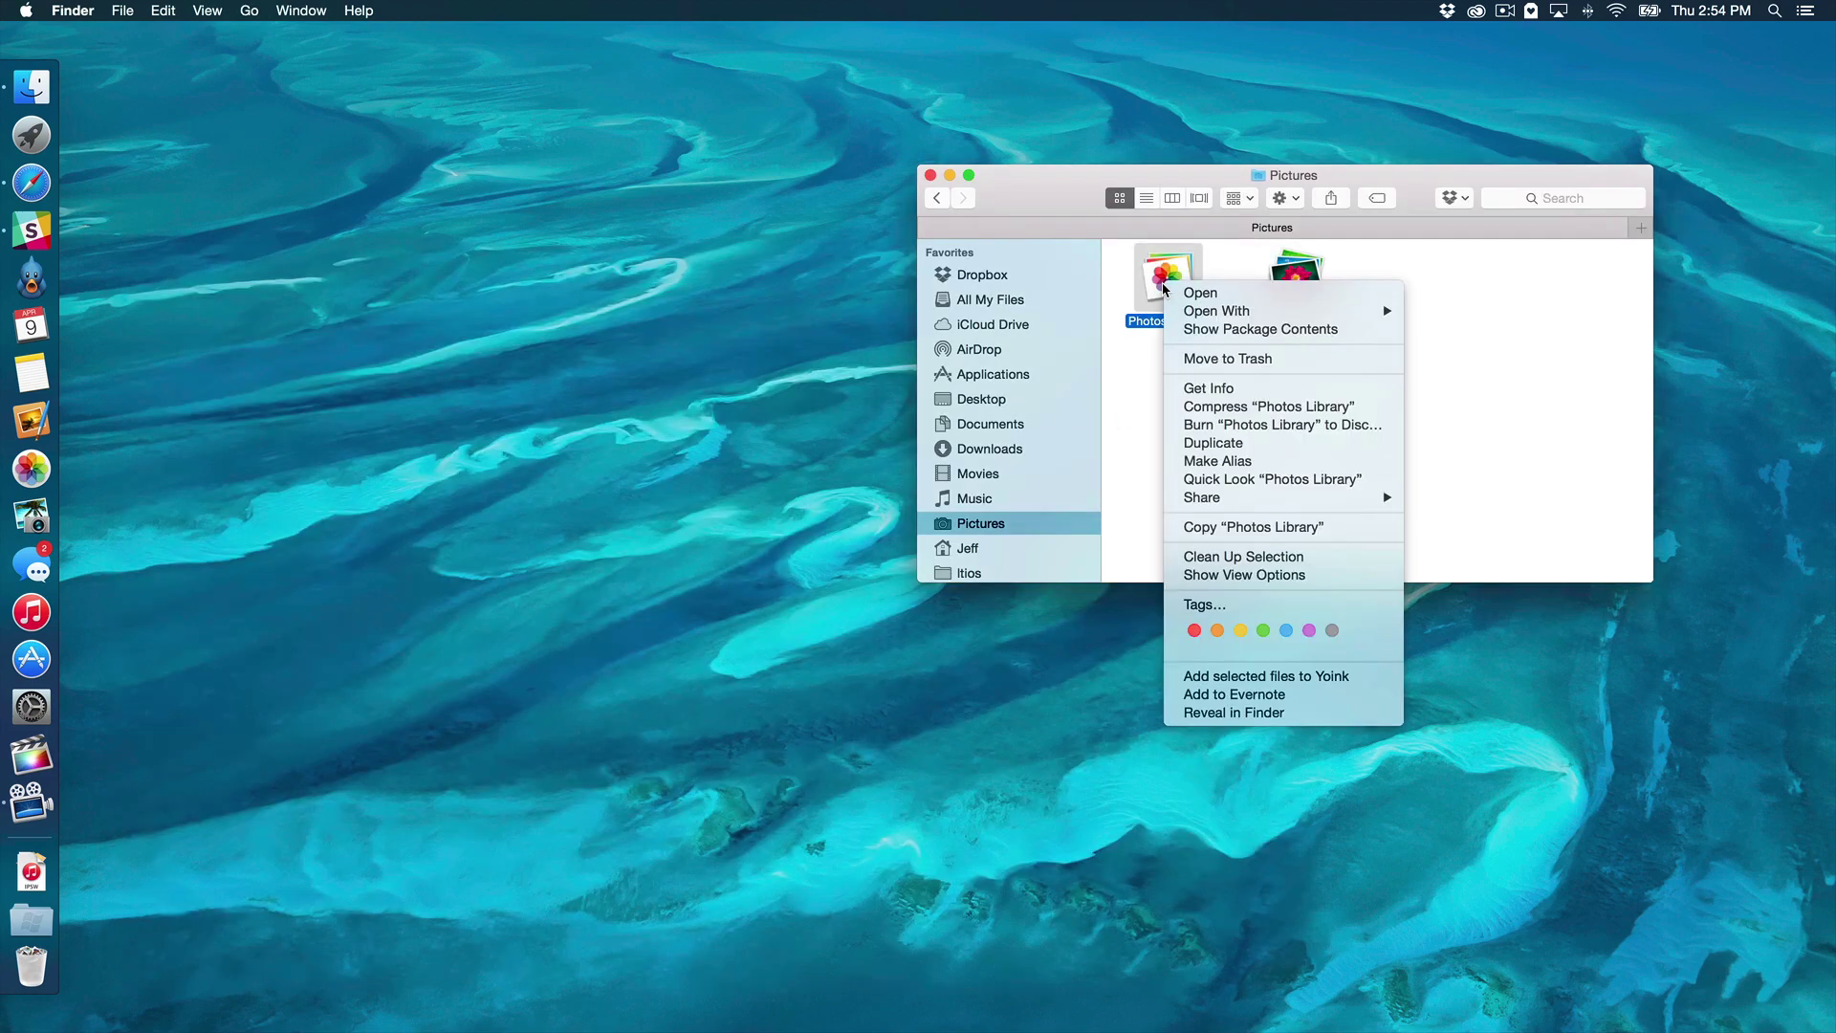
{"action": "left_click", "coordinate": [1195, 361]}
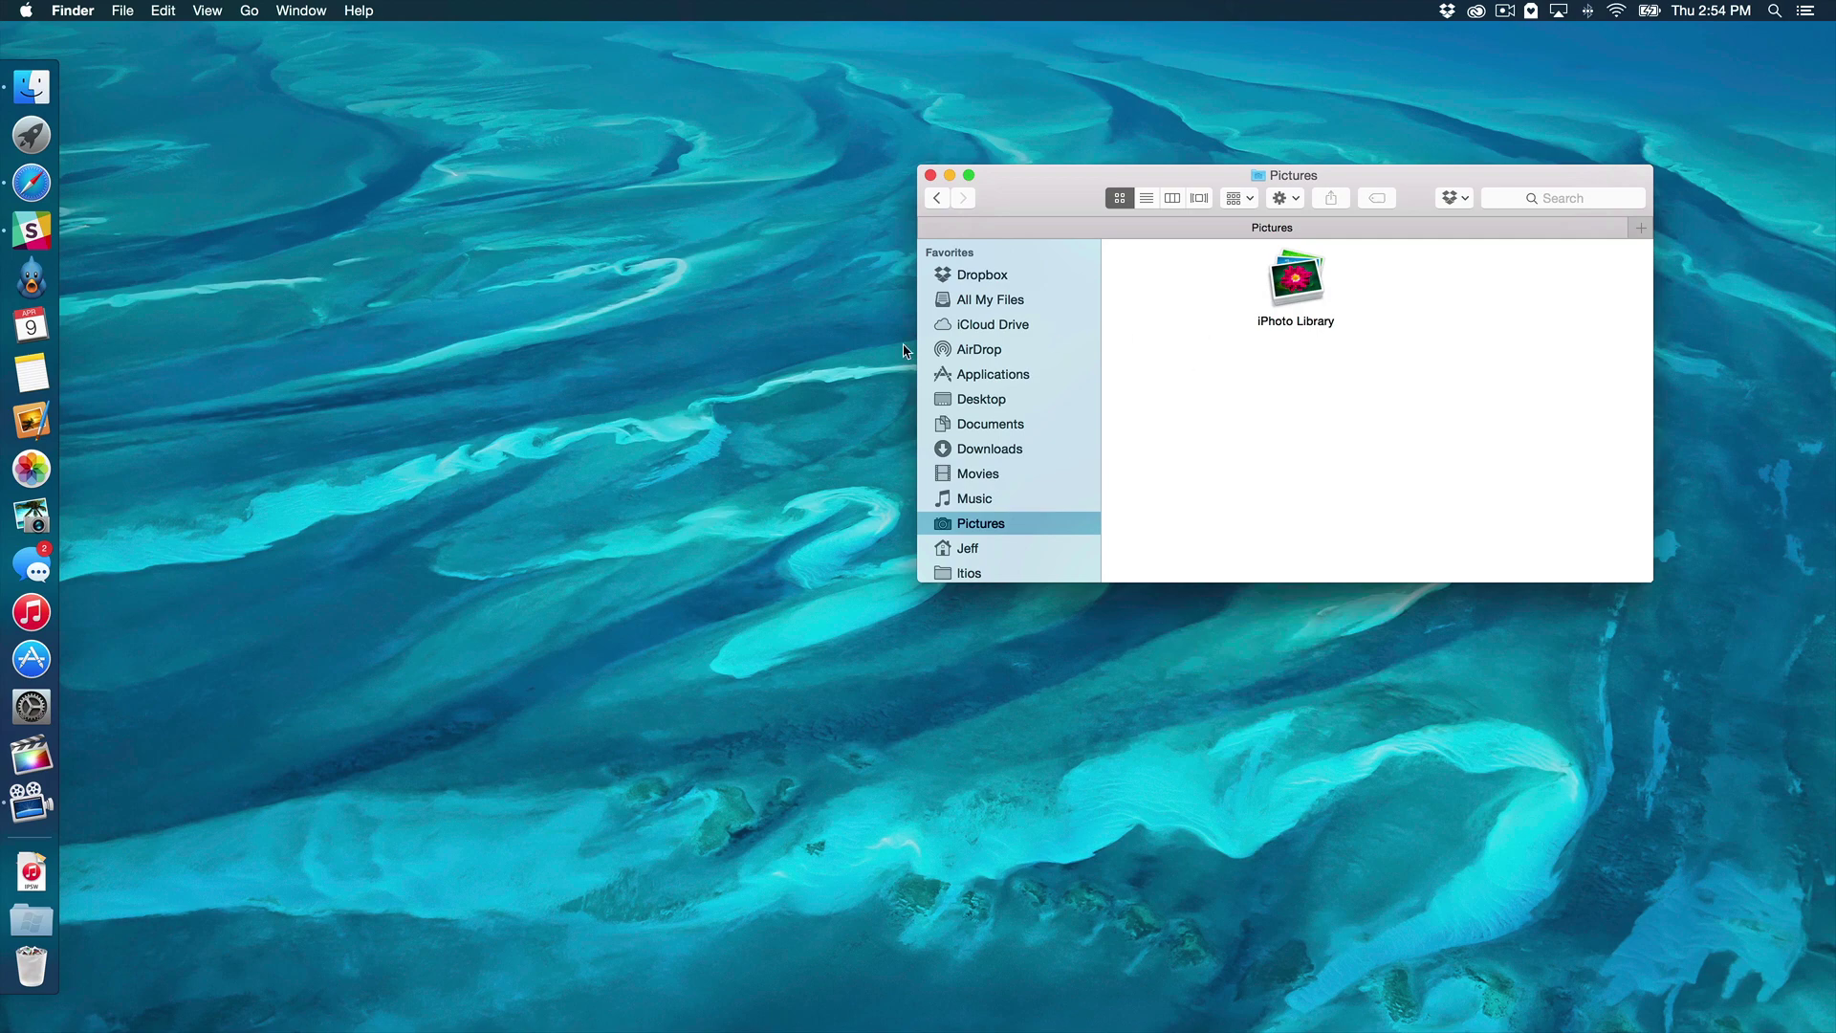
Launch Photos and choose the iPhoto Library as the library to open.
{"action": "left_click", "coordinate": [31, 469]}
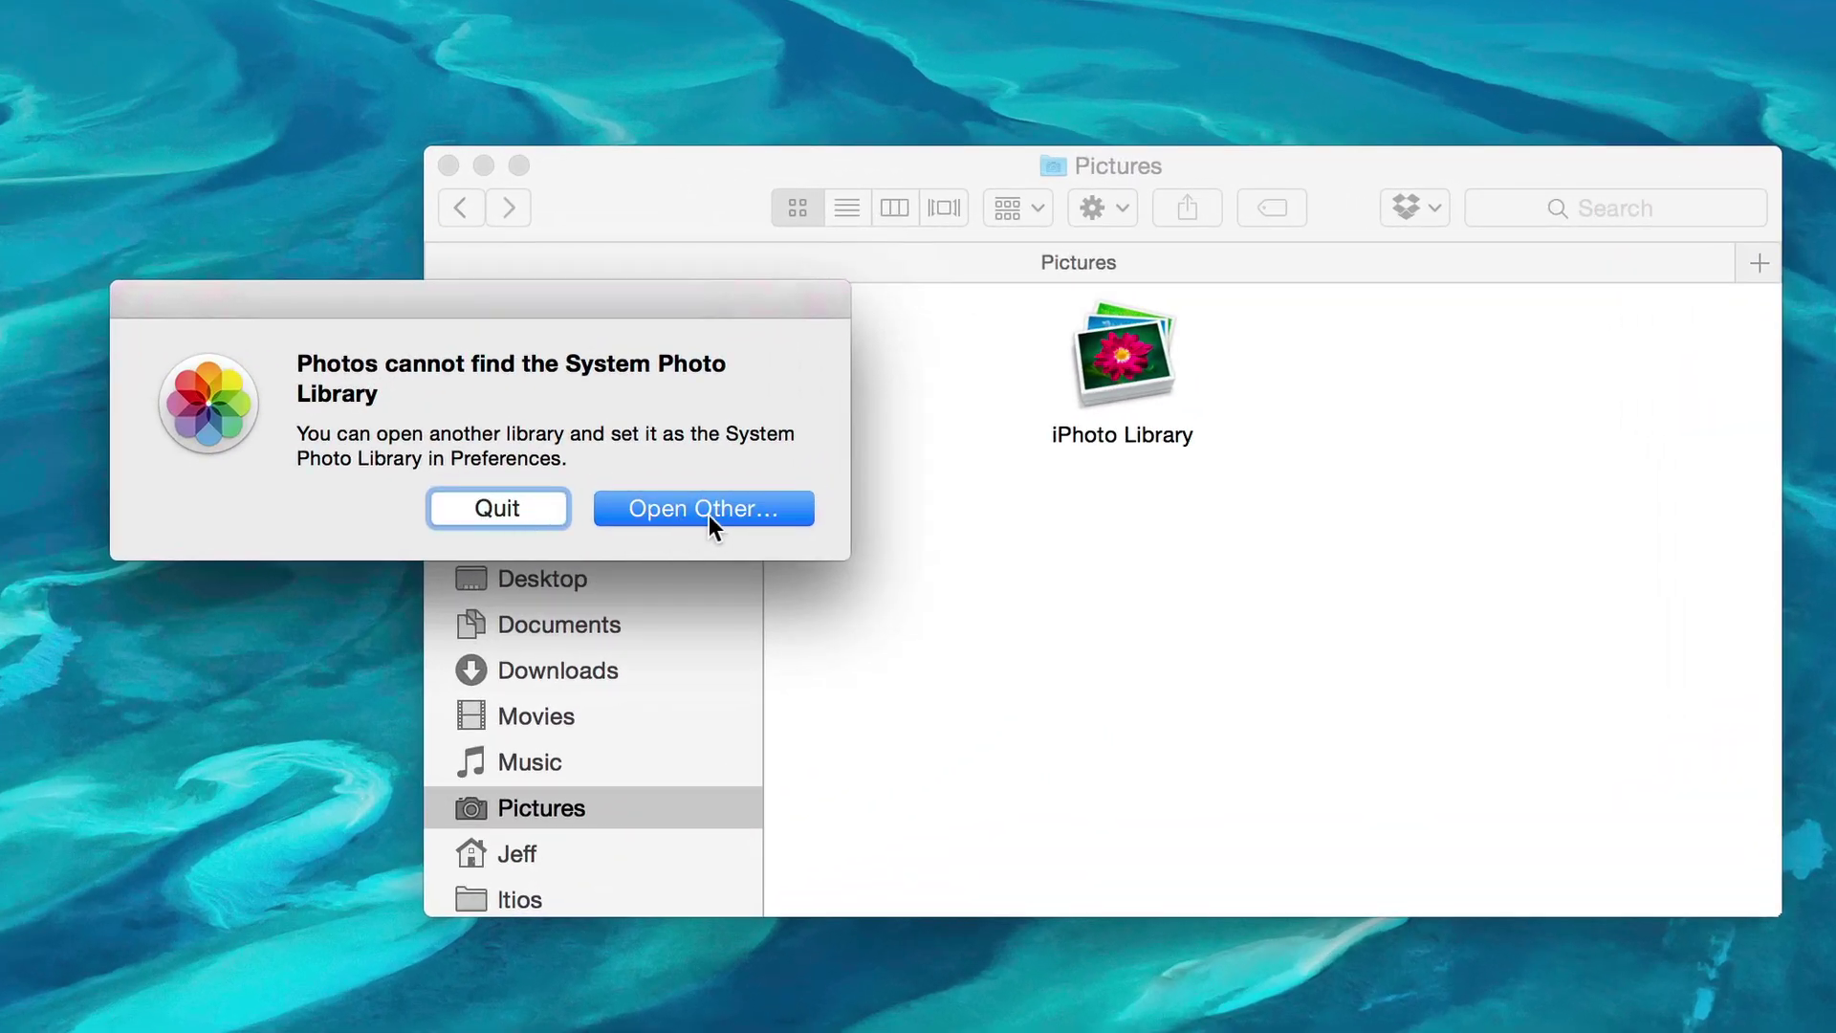
{"action": "left_click", "coordinate": [710, 511]}
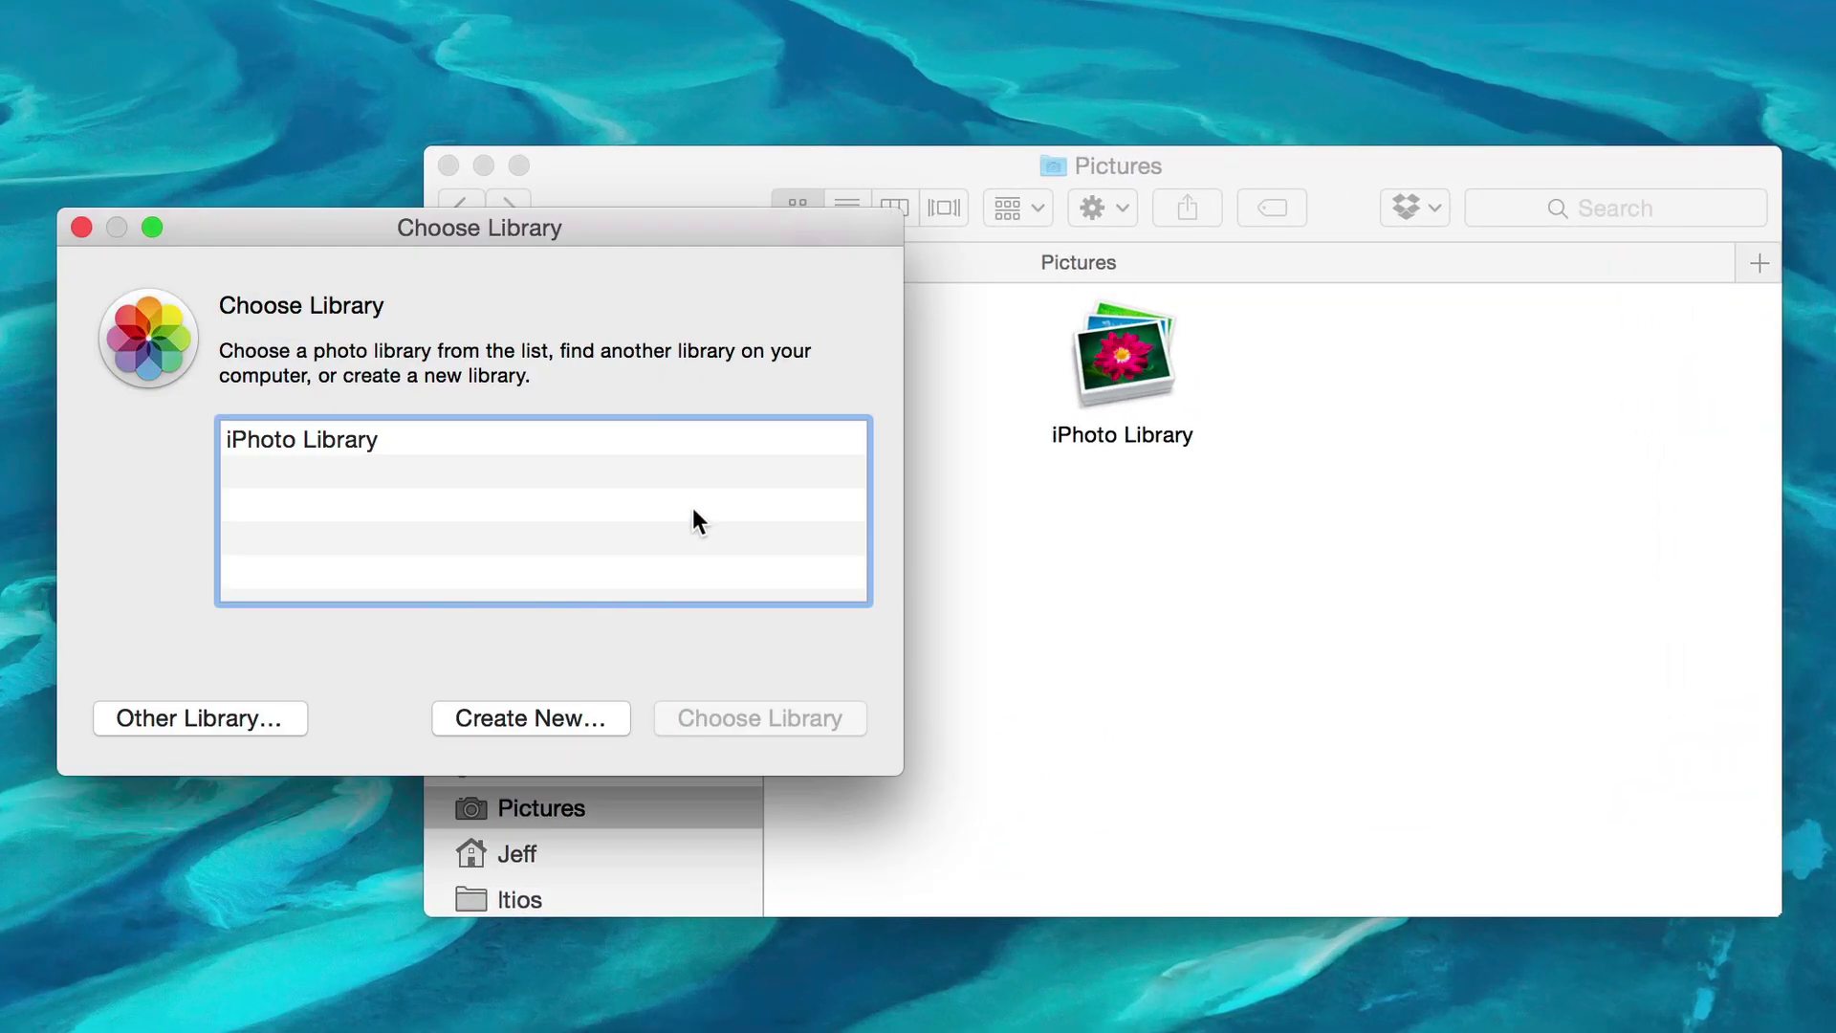
{"action": "left_click", "coordinate": [450, 442]}
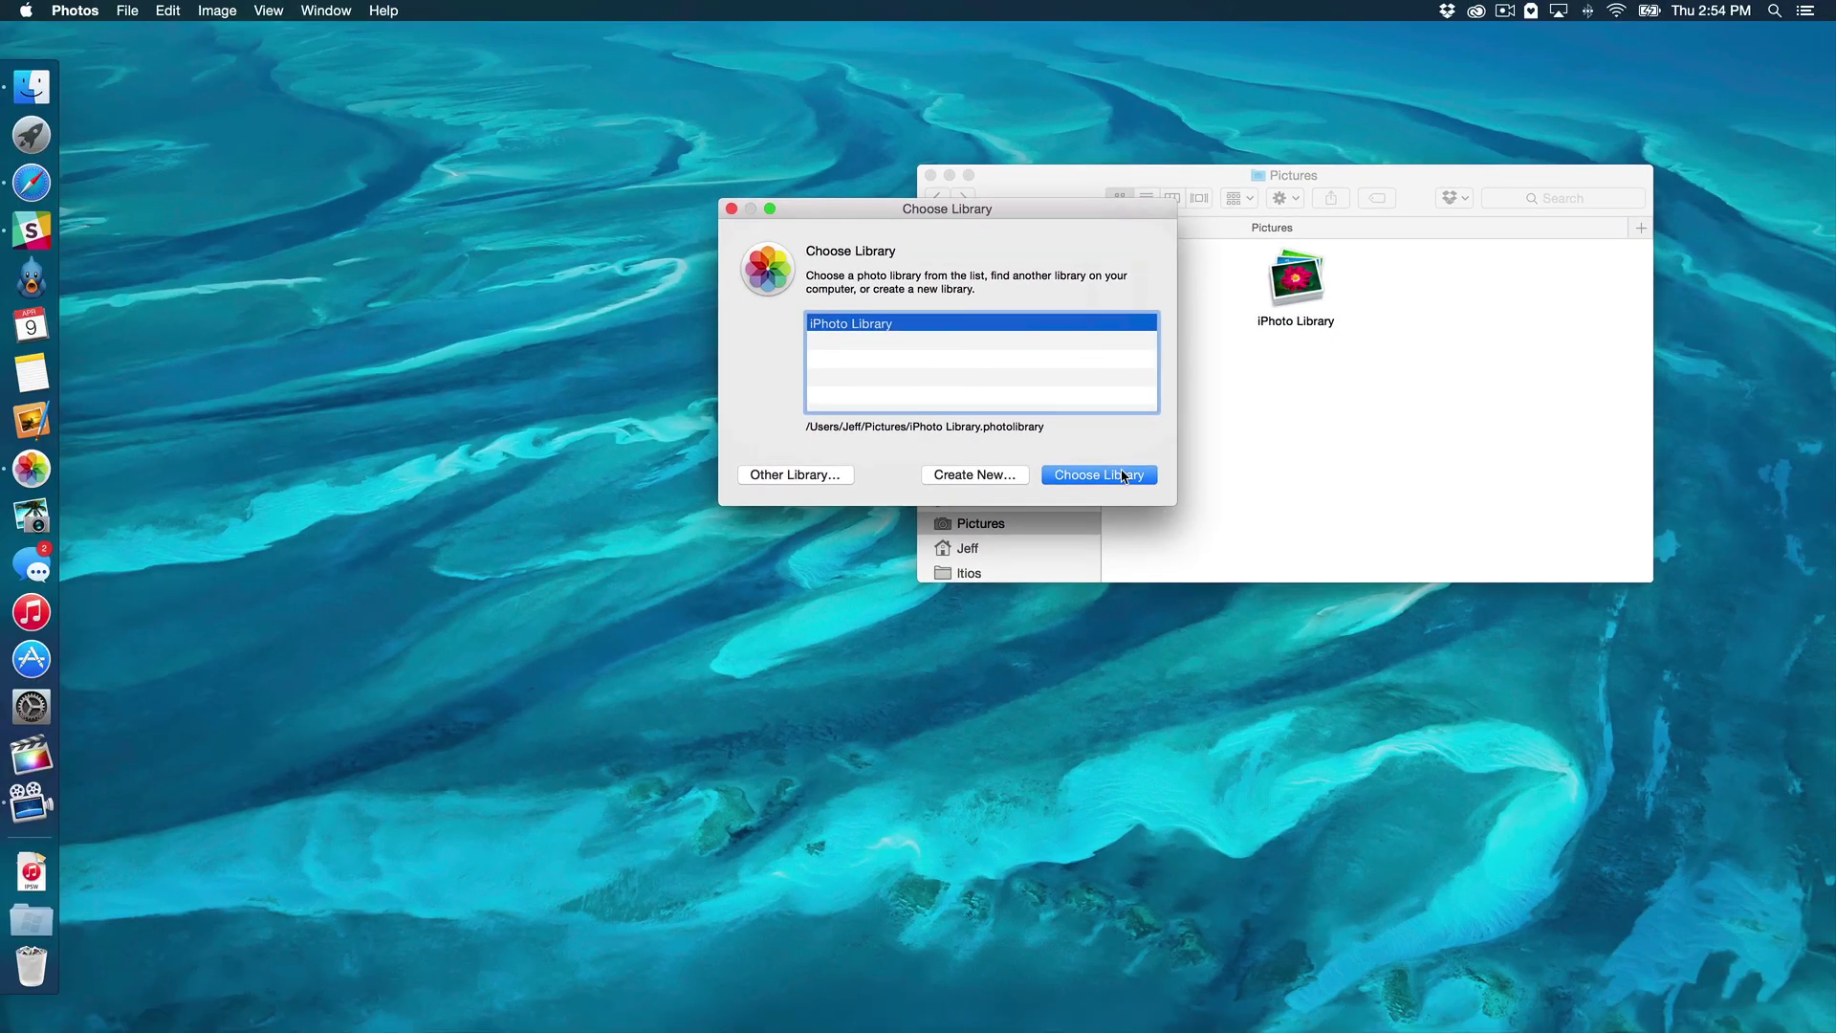
{"action": "left_click", "coordinate": [1121, 476]}
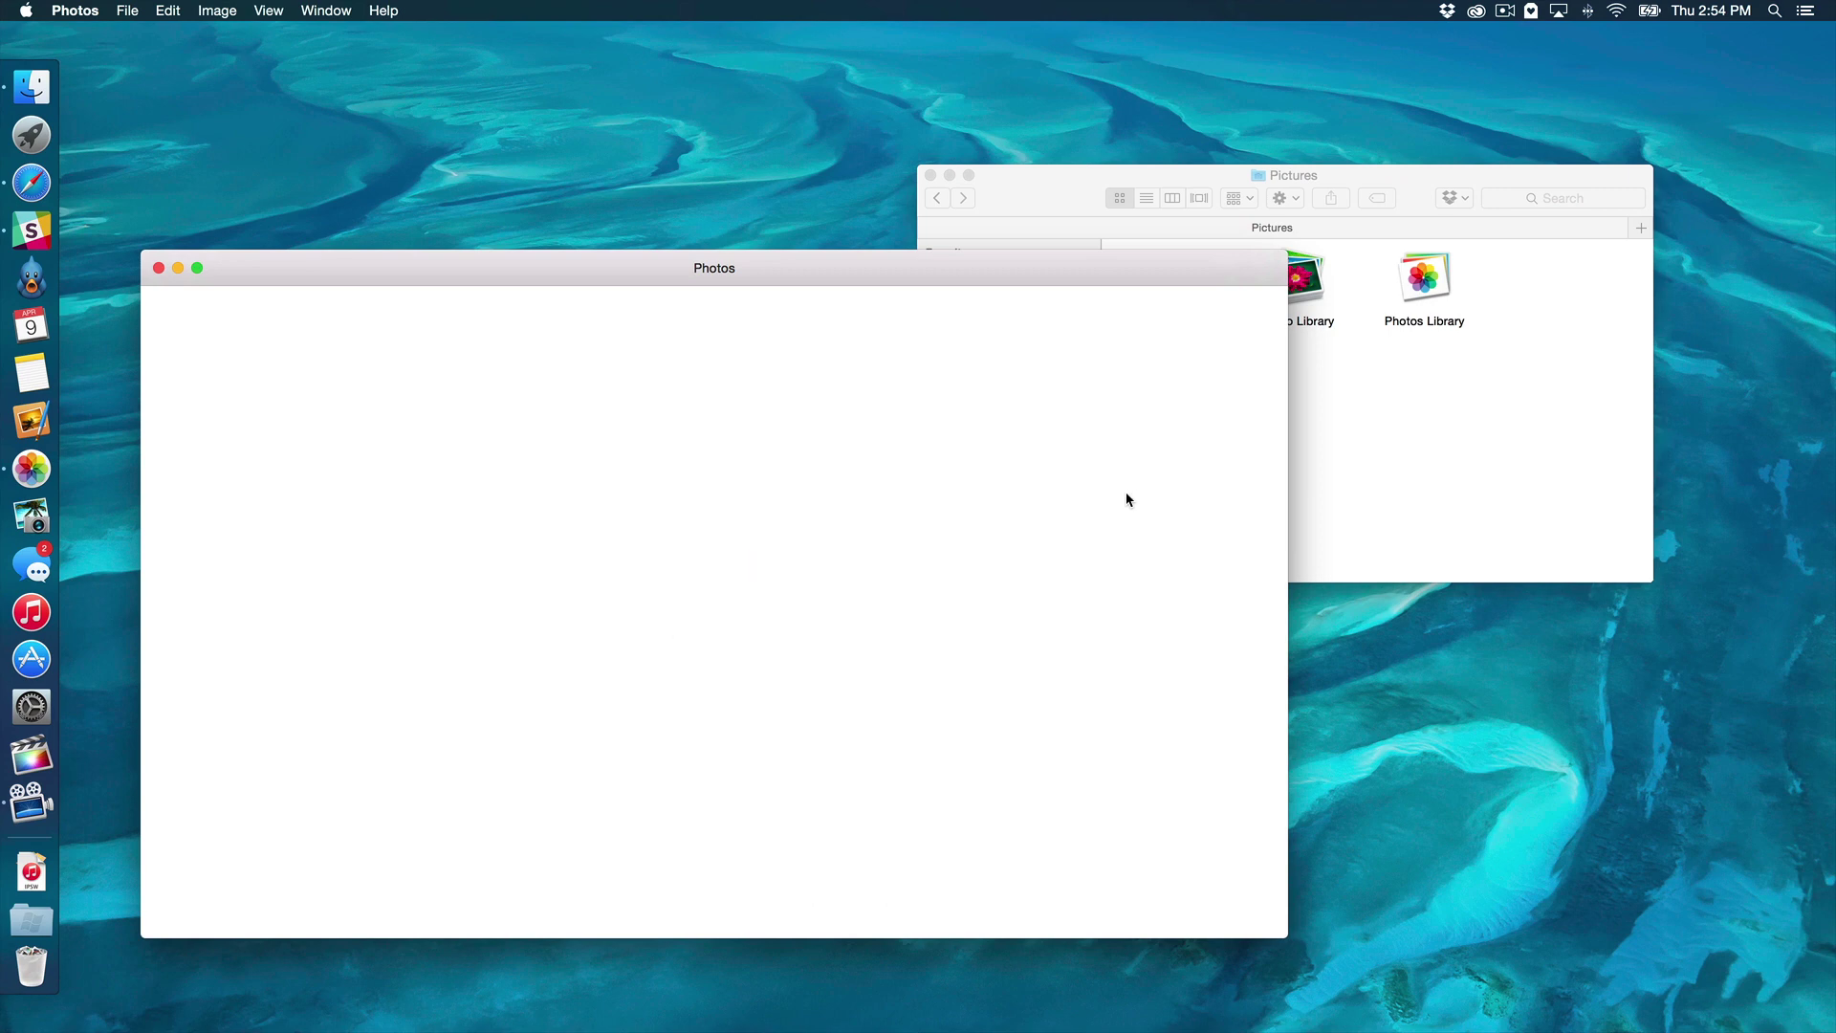
Look through the migrated pictures in the Photos view.
{"action": "scroll", "coordinate": [755, 660], "scroll_direction": "up", "scroll_amount": 5}
{"action": "scroll", "coordinate": [748, 680], "scroll_direction": "down", "scroll_amount": 5}
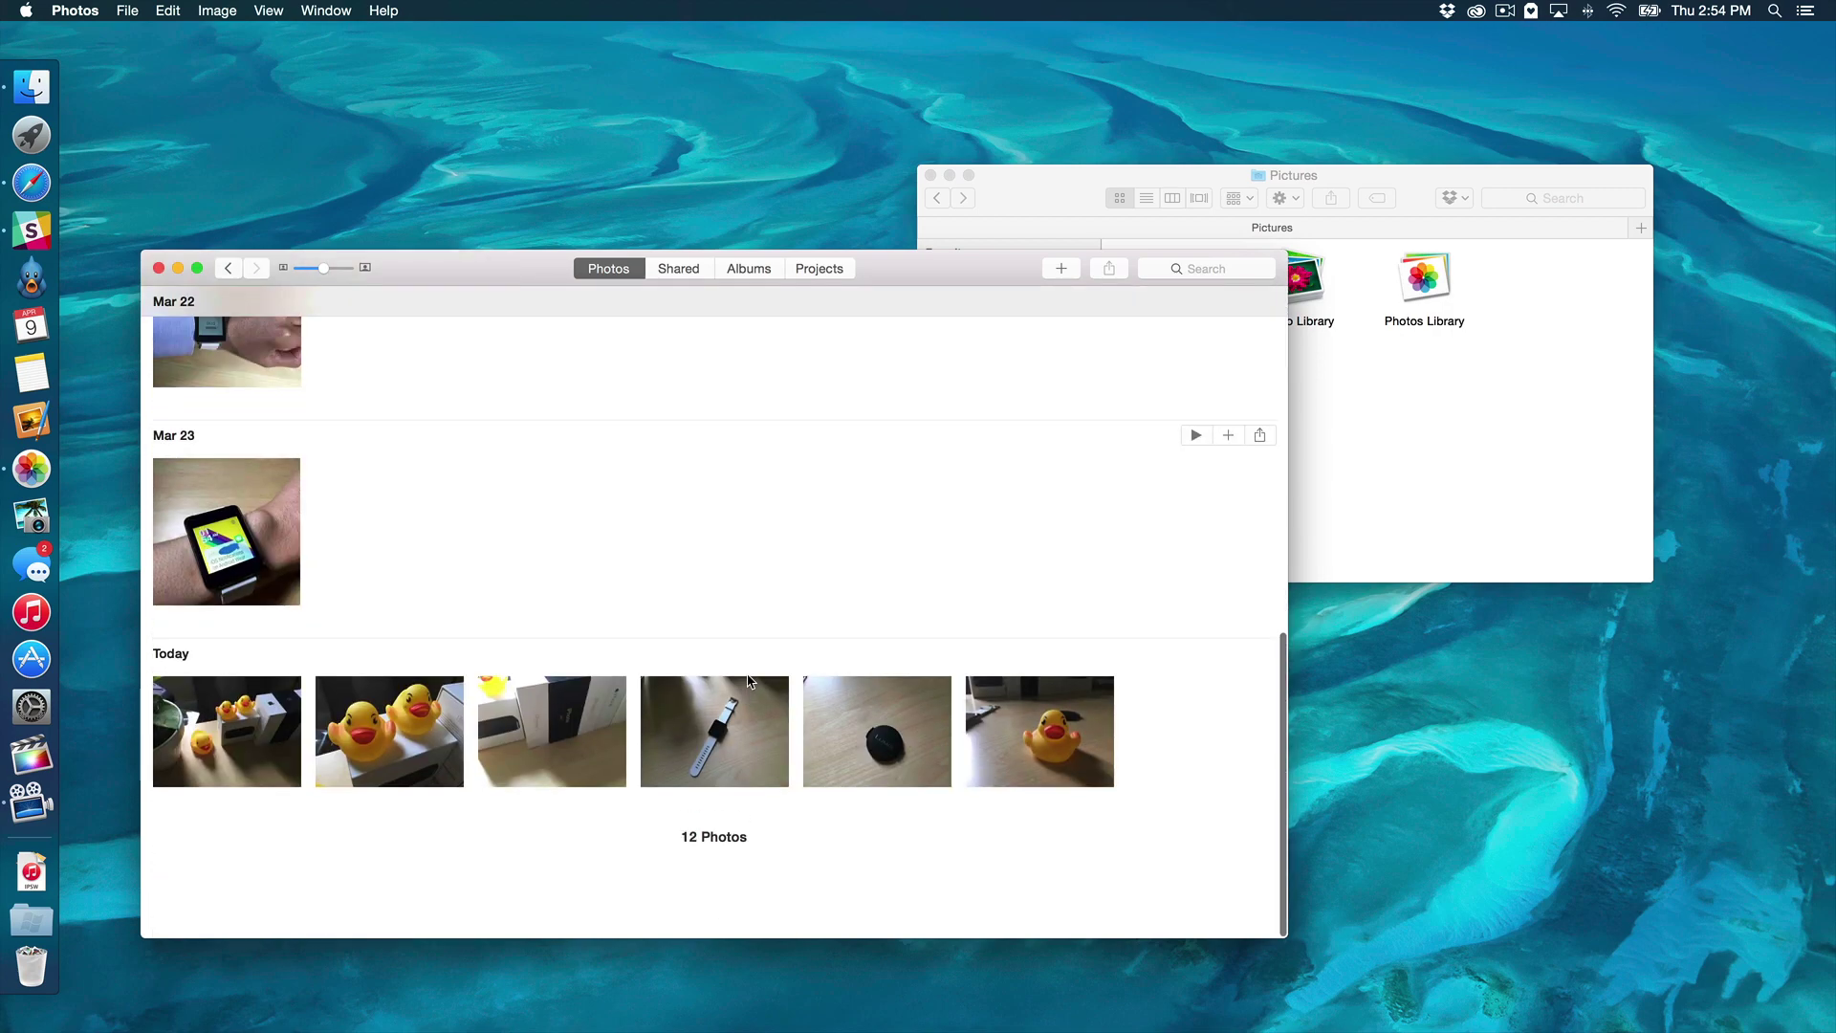
{"action": "scroll", "coordinate": [748, 679], "scroll_direction": "up", "scroll_amount": 5}
{"action": "scroll", "coordinate": [748, 679], "scroll_direction": "down", "scroll_amount": 2}
{"action": "scroll", "coordinate": [748, 681], "scroll_direction": "down", "scroll_amount": 5}
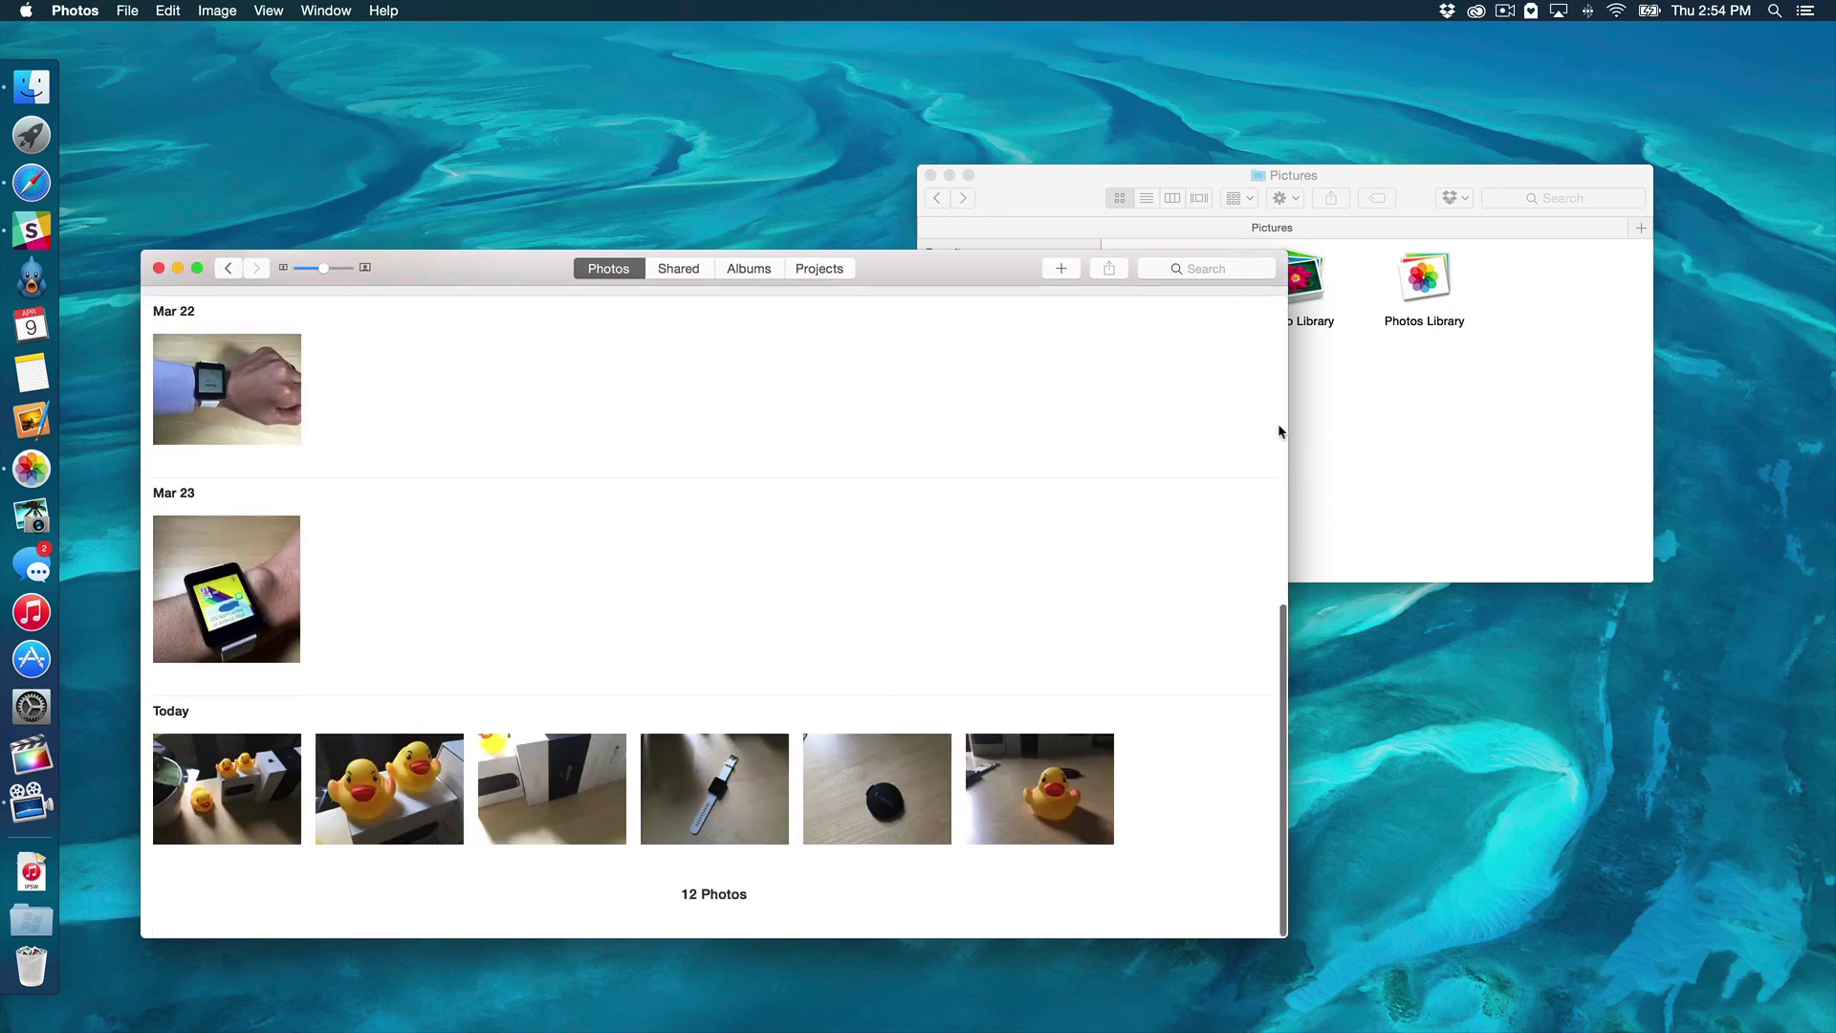
Check the new Photos Library file in the Pictures folder and review the picture dates from Mar 16 onward in Photos.
{"action": "left_click", "coordinate": [1343, 417]}
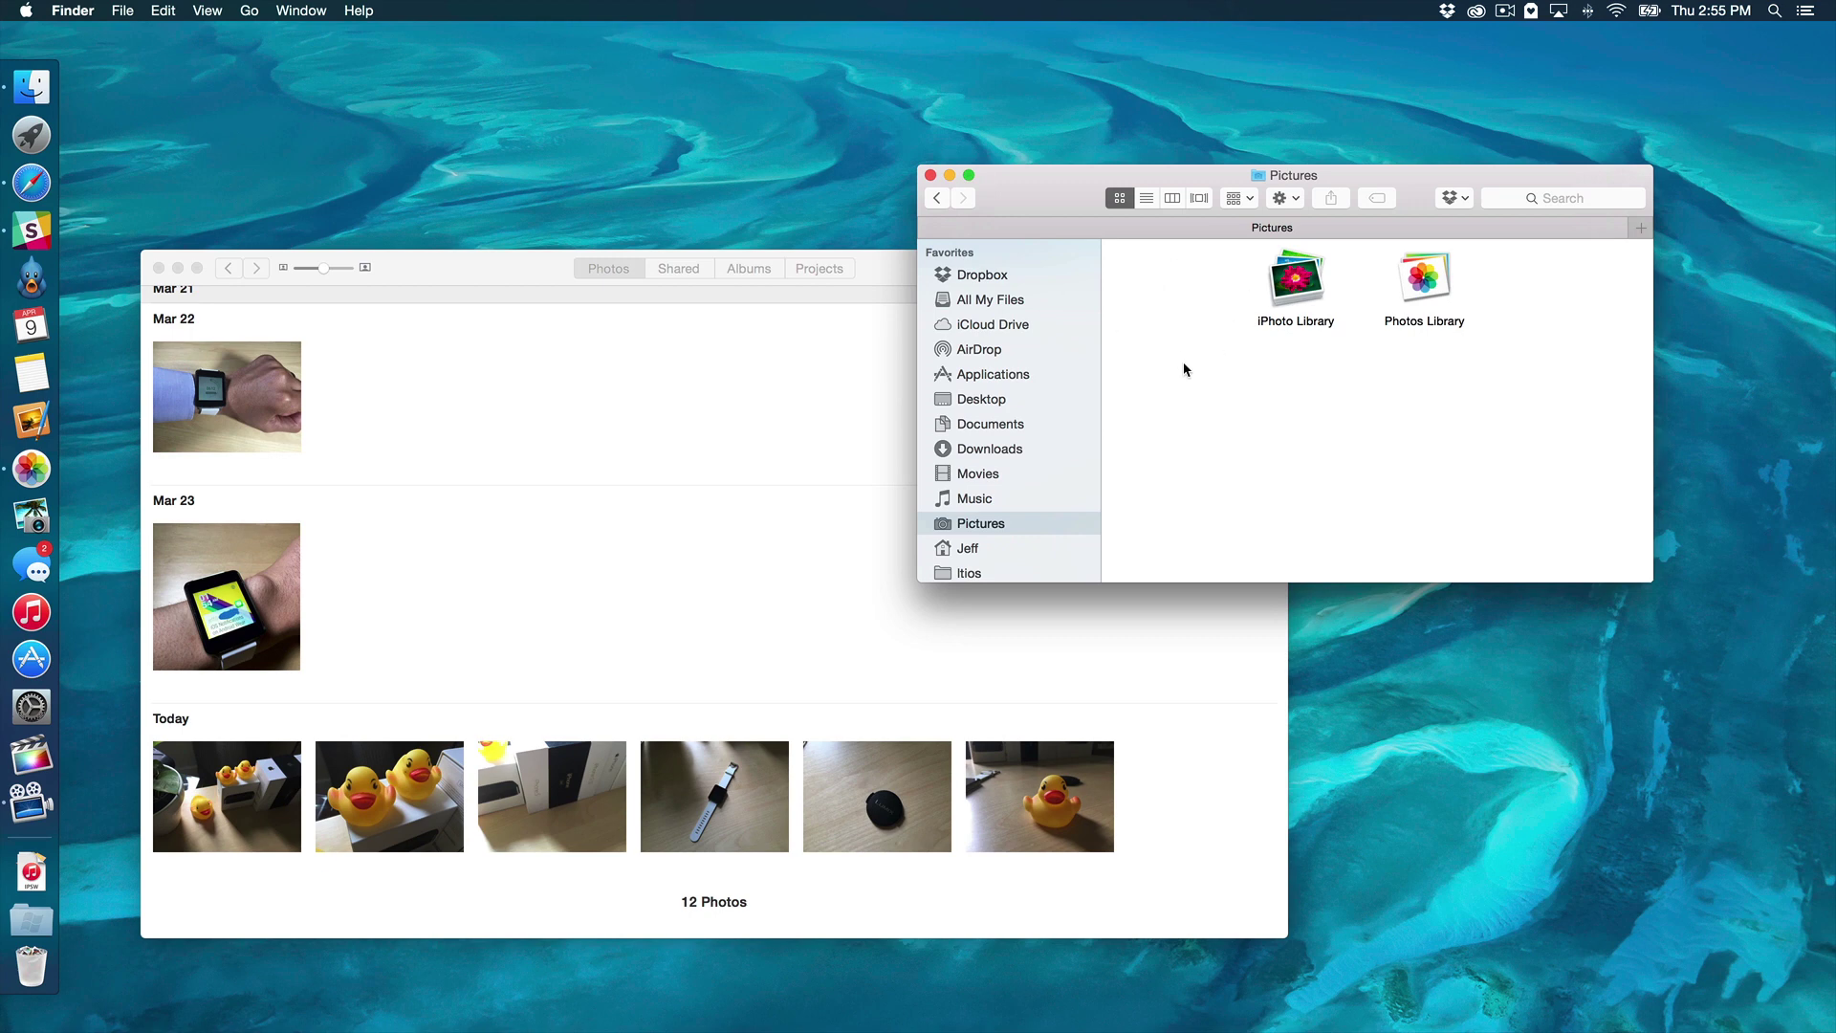
{"action": "left_click", "coordinate": [1419, 295]}
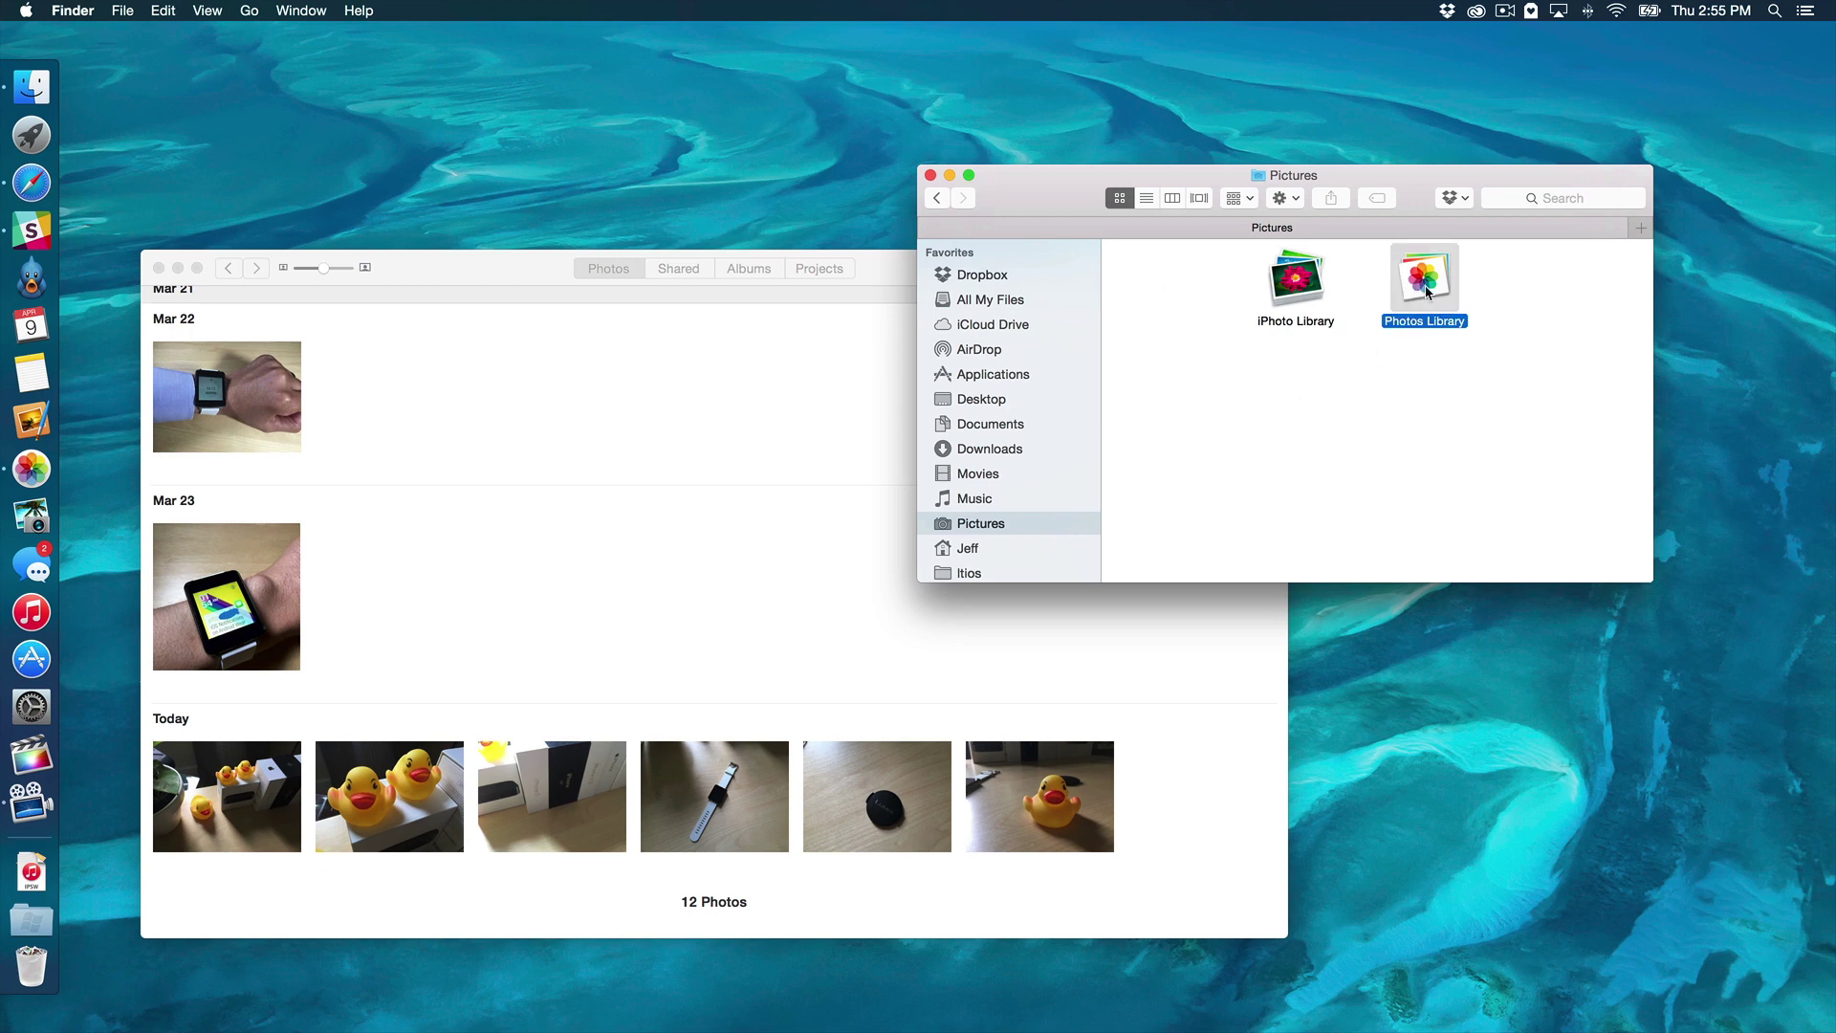
{"action": "left_click", "coordinate": [1390, 373]}
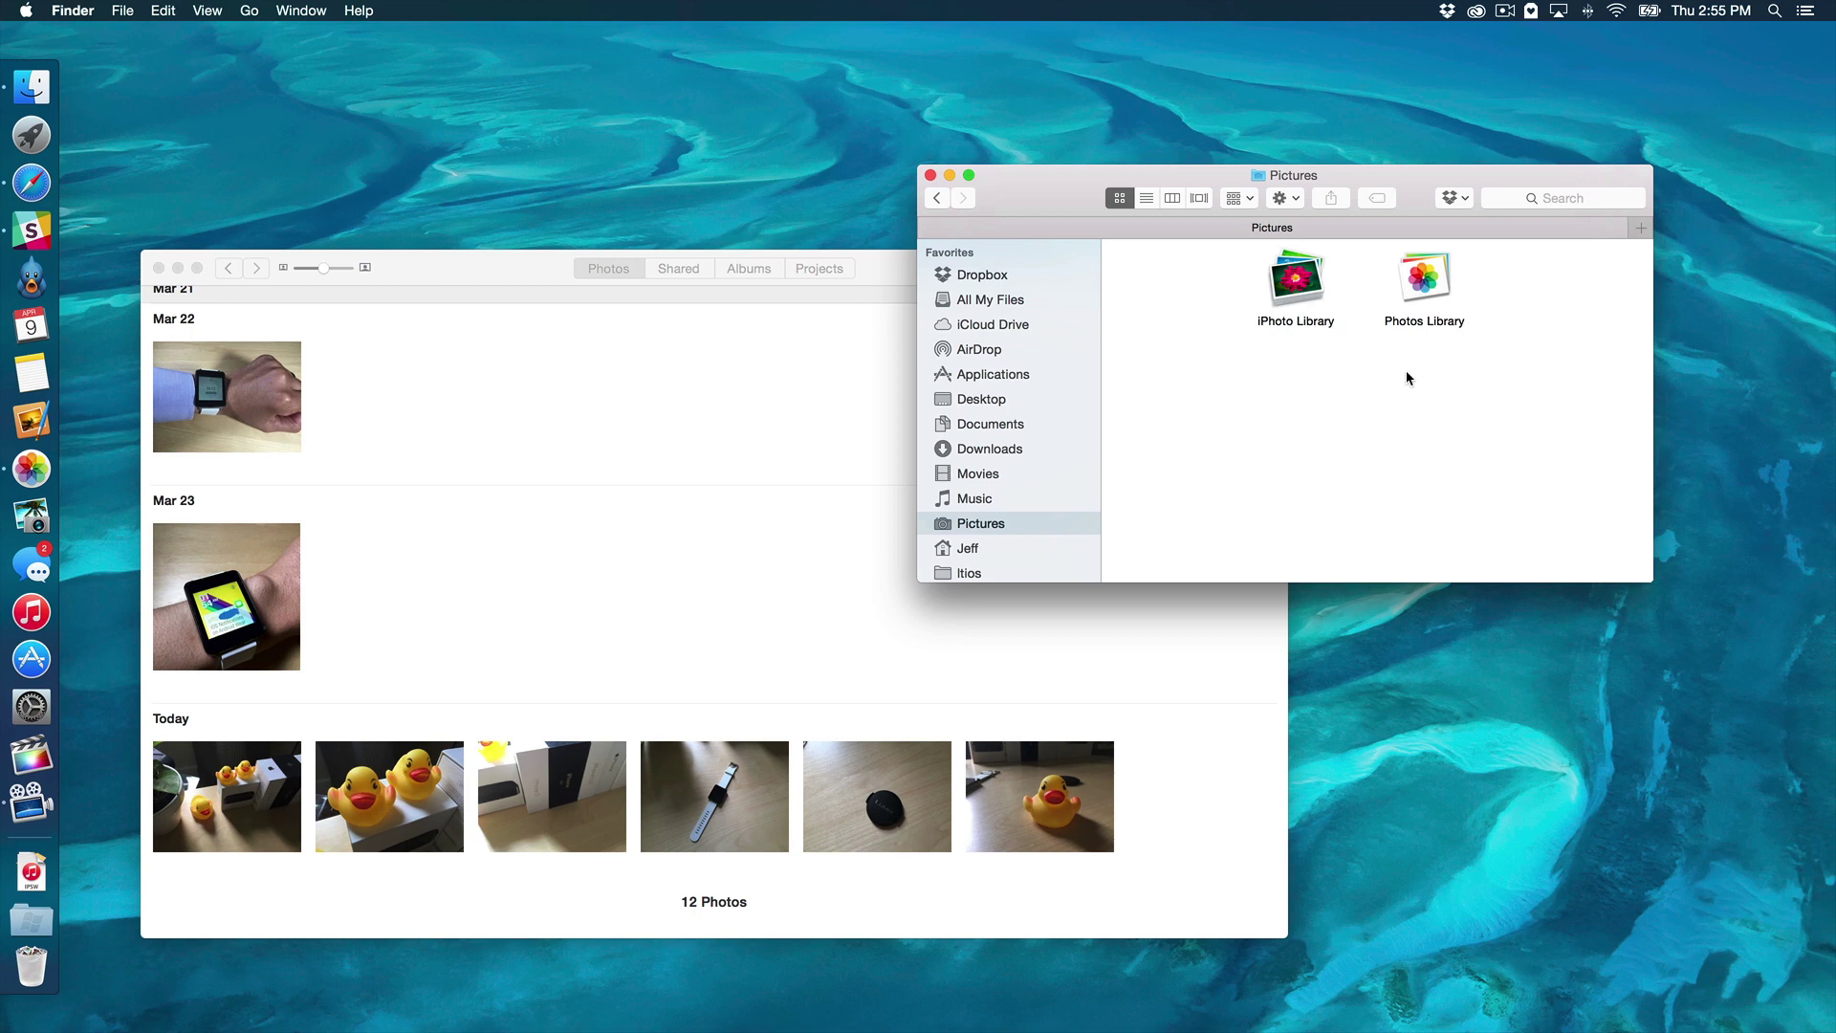
{"action": "left_click", "coordinate": [651, 453]}
{"action": "scroll", "coordinate": [680, 447], "scroll_direction": "up", "scroll_amount": 5}
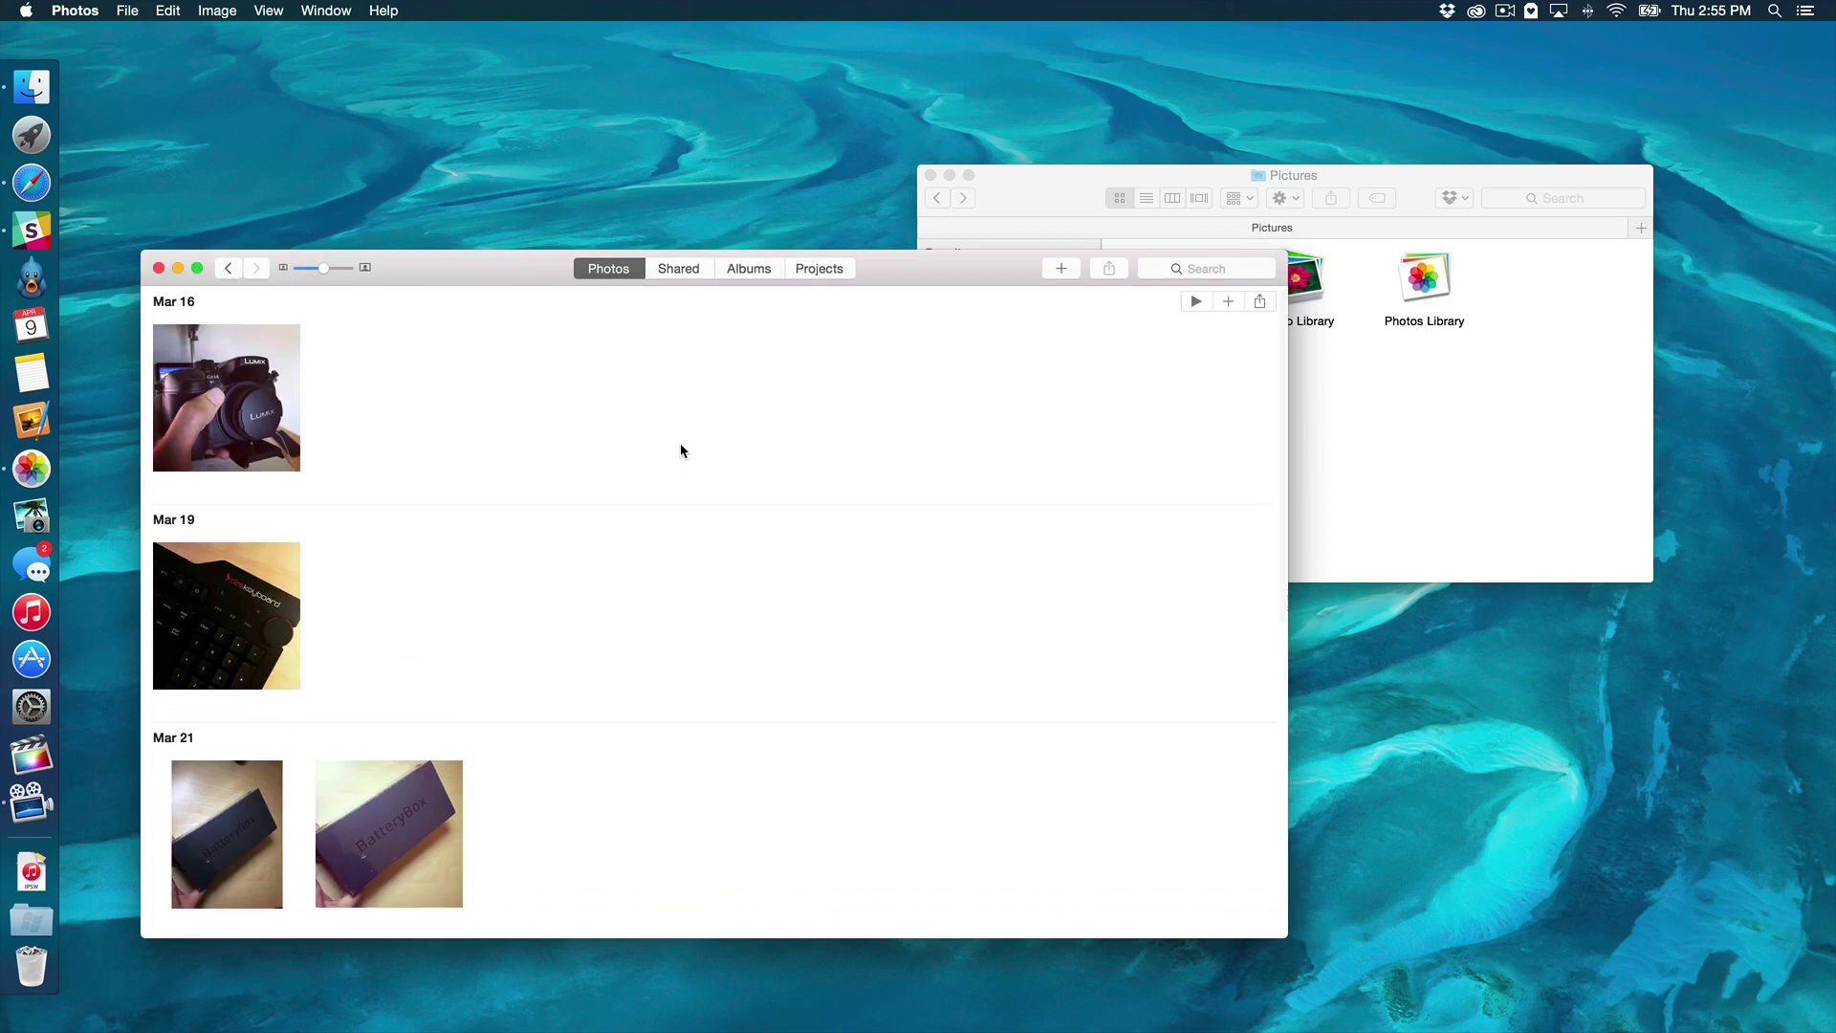
{"action": "scroll", "coordinate": [680, 449], "scroll_direction": "down", "scroll_amount": 10}
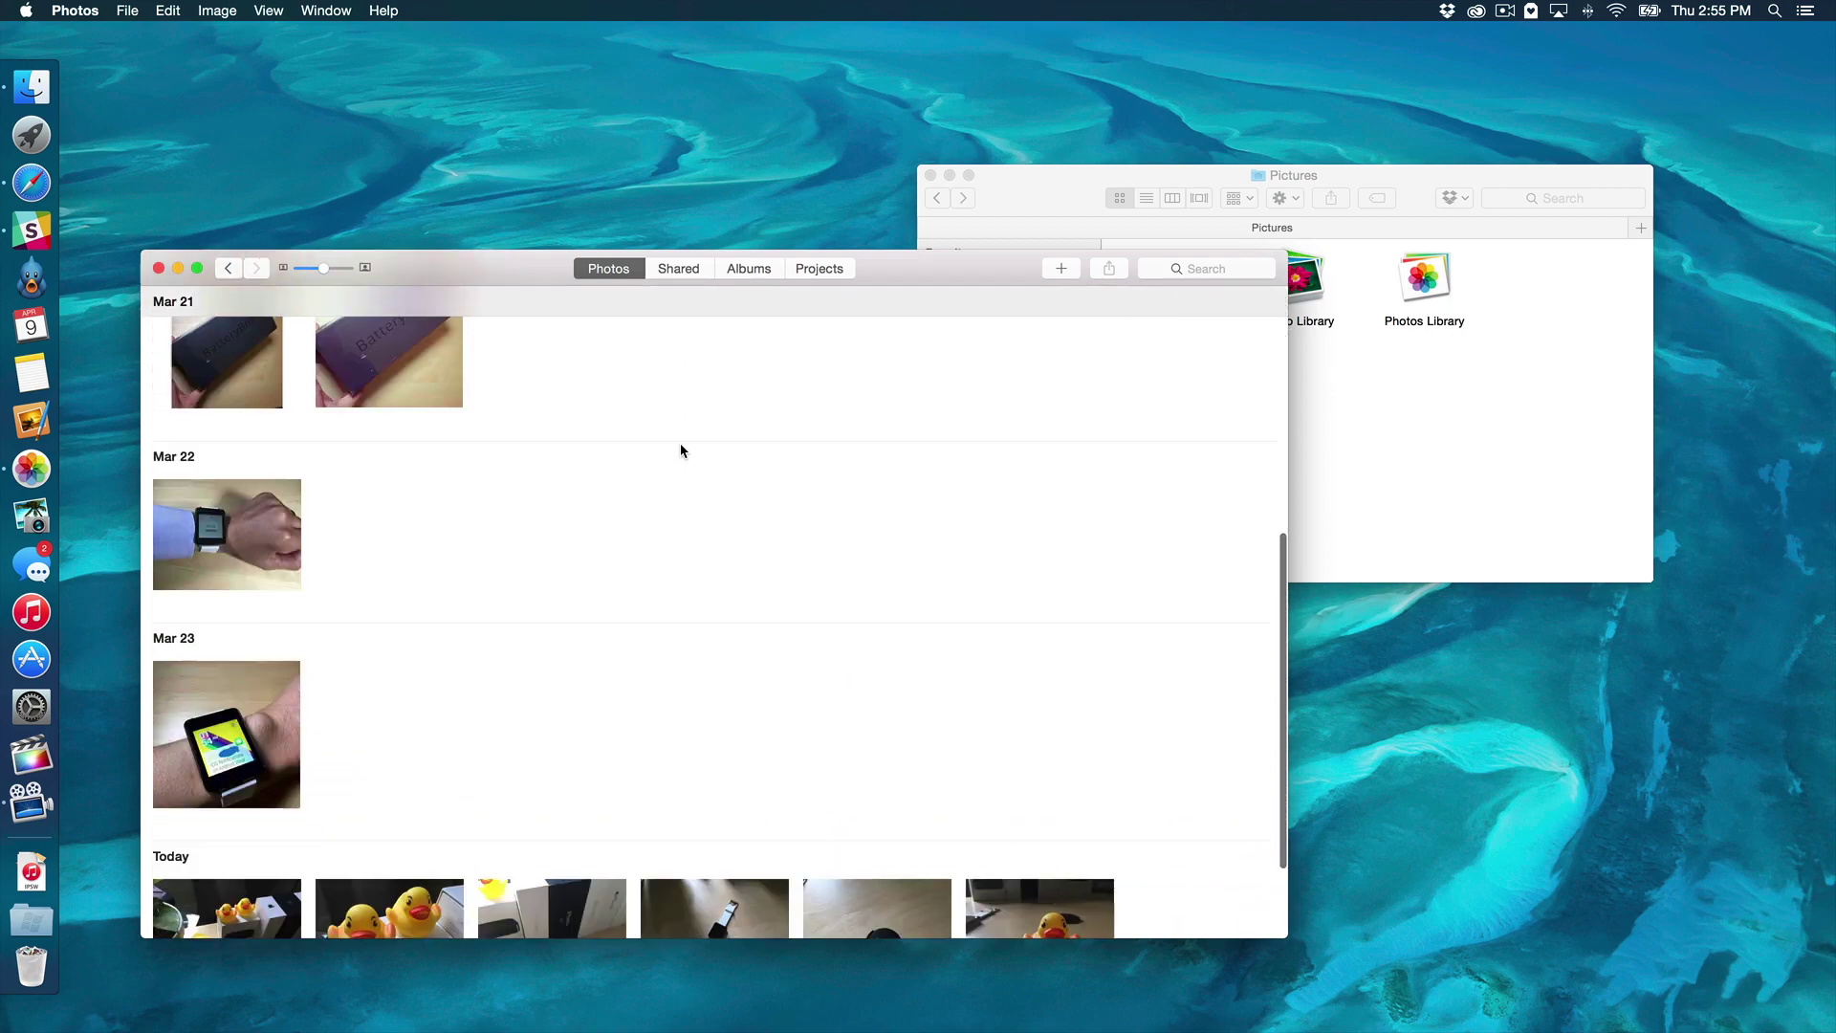
Open the iPhoto Library in iPhoto despite its migration, and bring the Photos window back in front to compare the two.
{"action": "left_click", "coordinate": [1420, 326]}
{"action": "left_click", "coordinate": [1347, 325]}
{"action": "double_click", "coordinate": [1286, 276]}
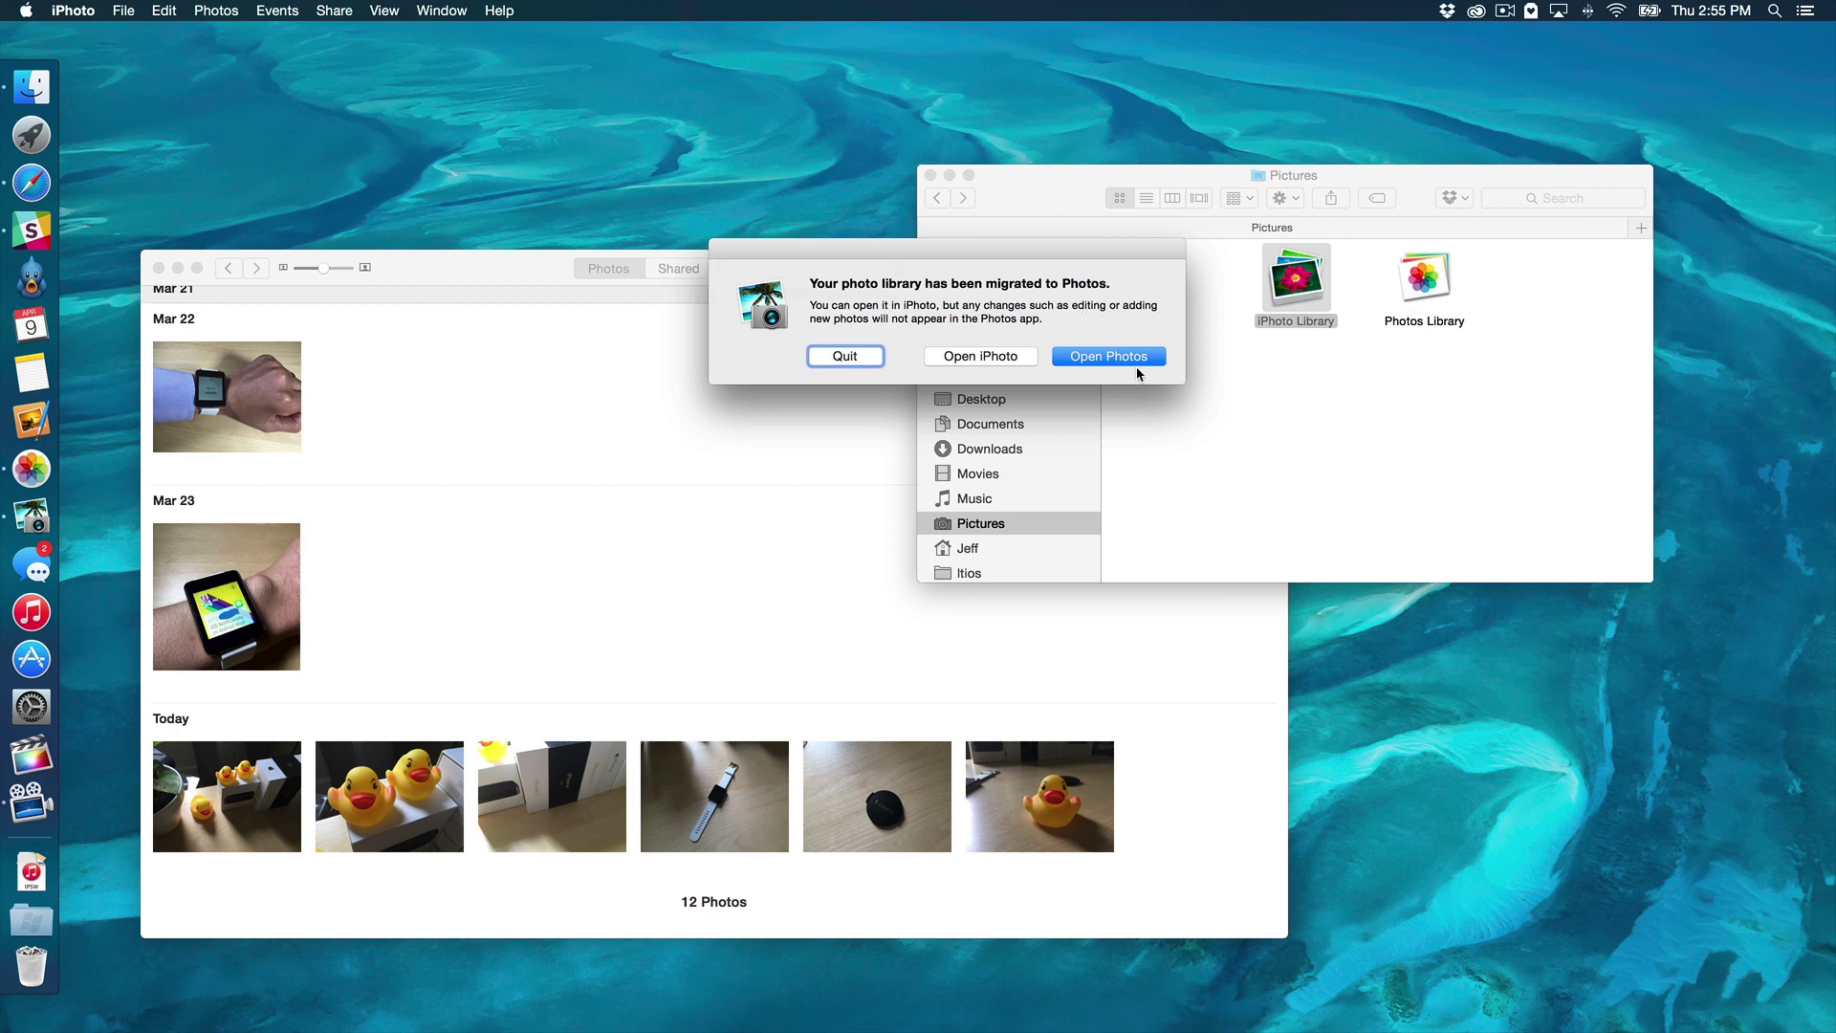
{"action": "left_click", "coordinate": [991, 358]}
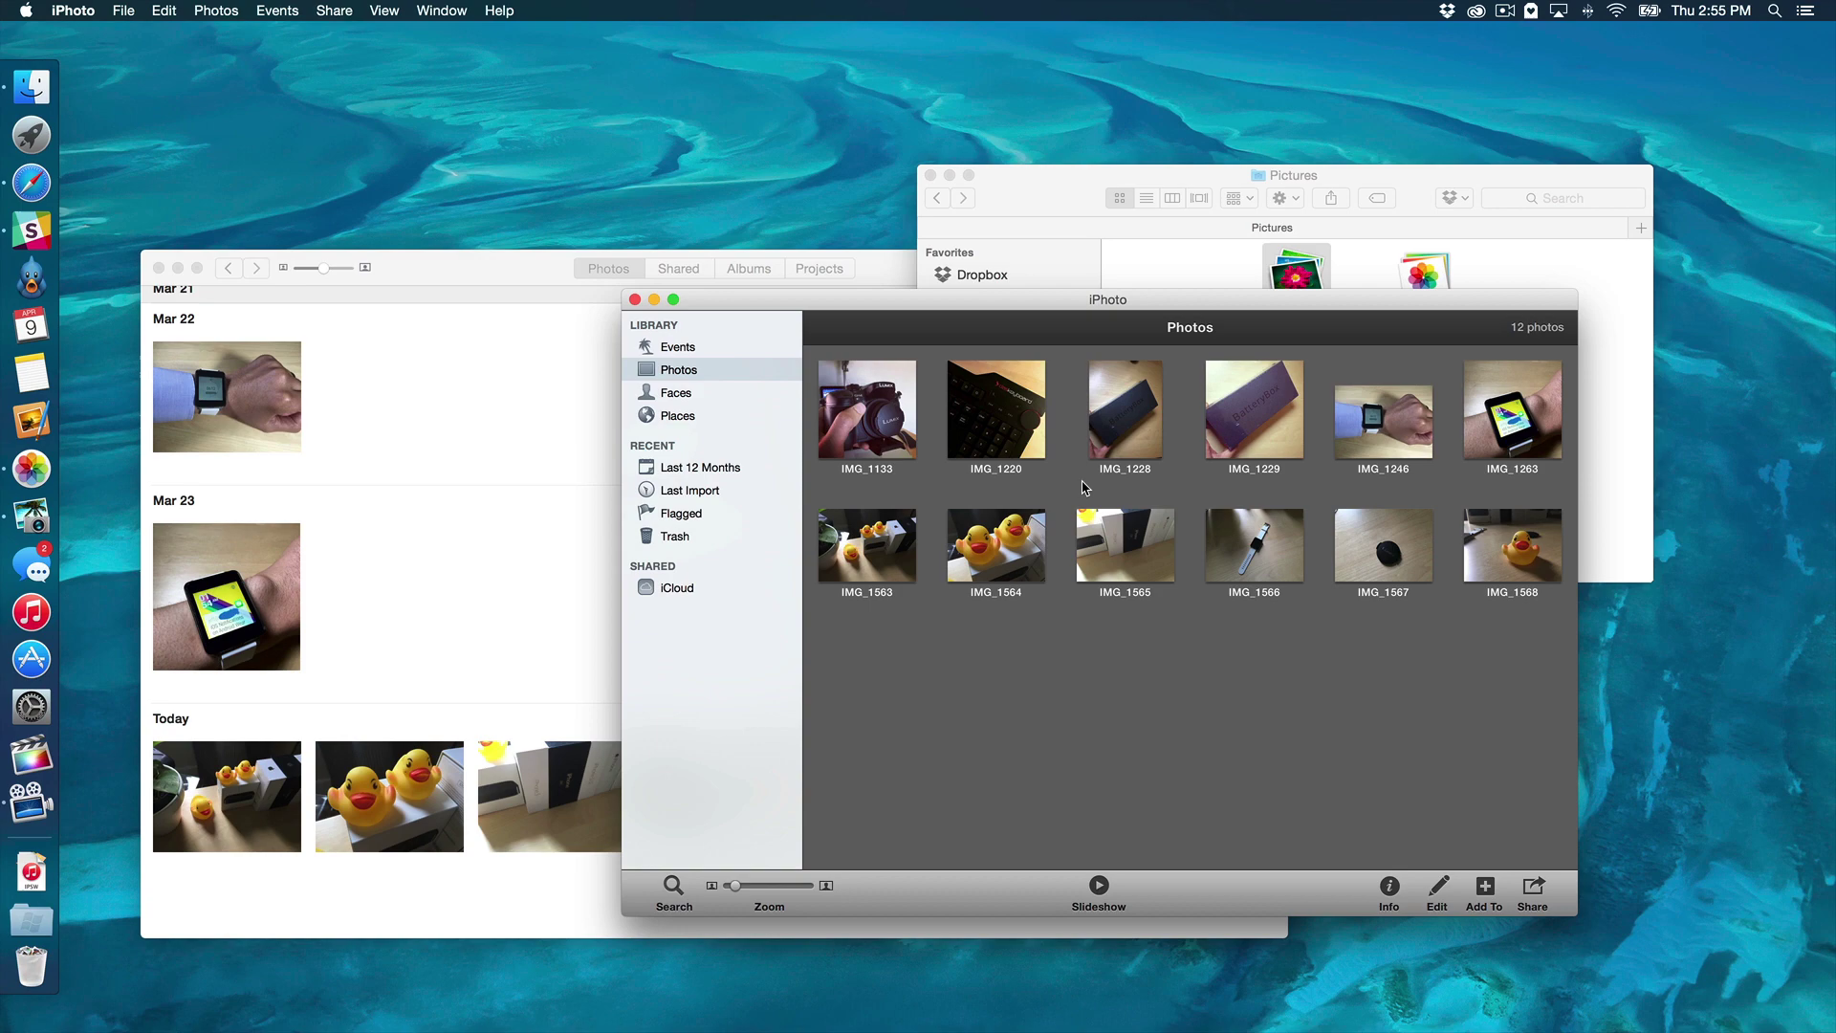
{"action": "left_click", "coordinate": [430, 686]}
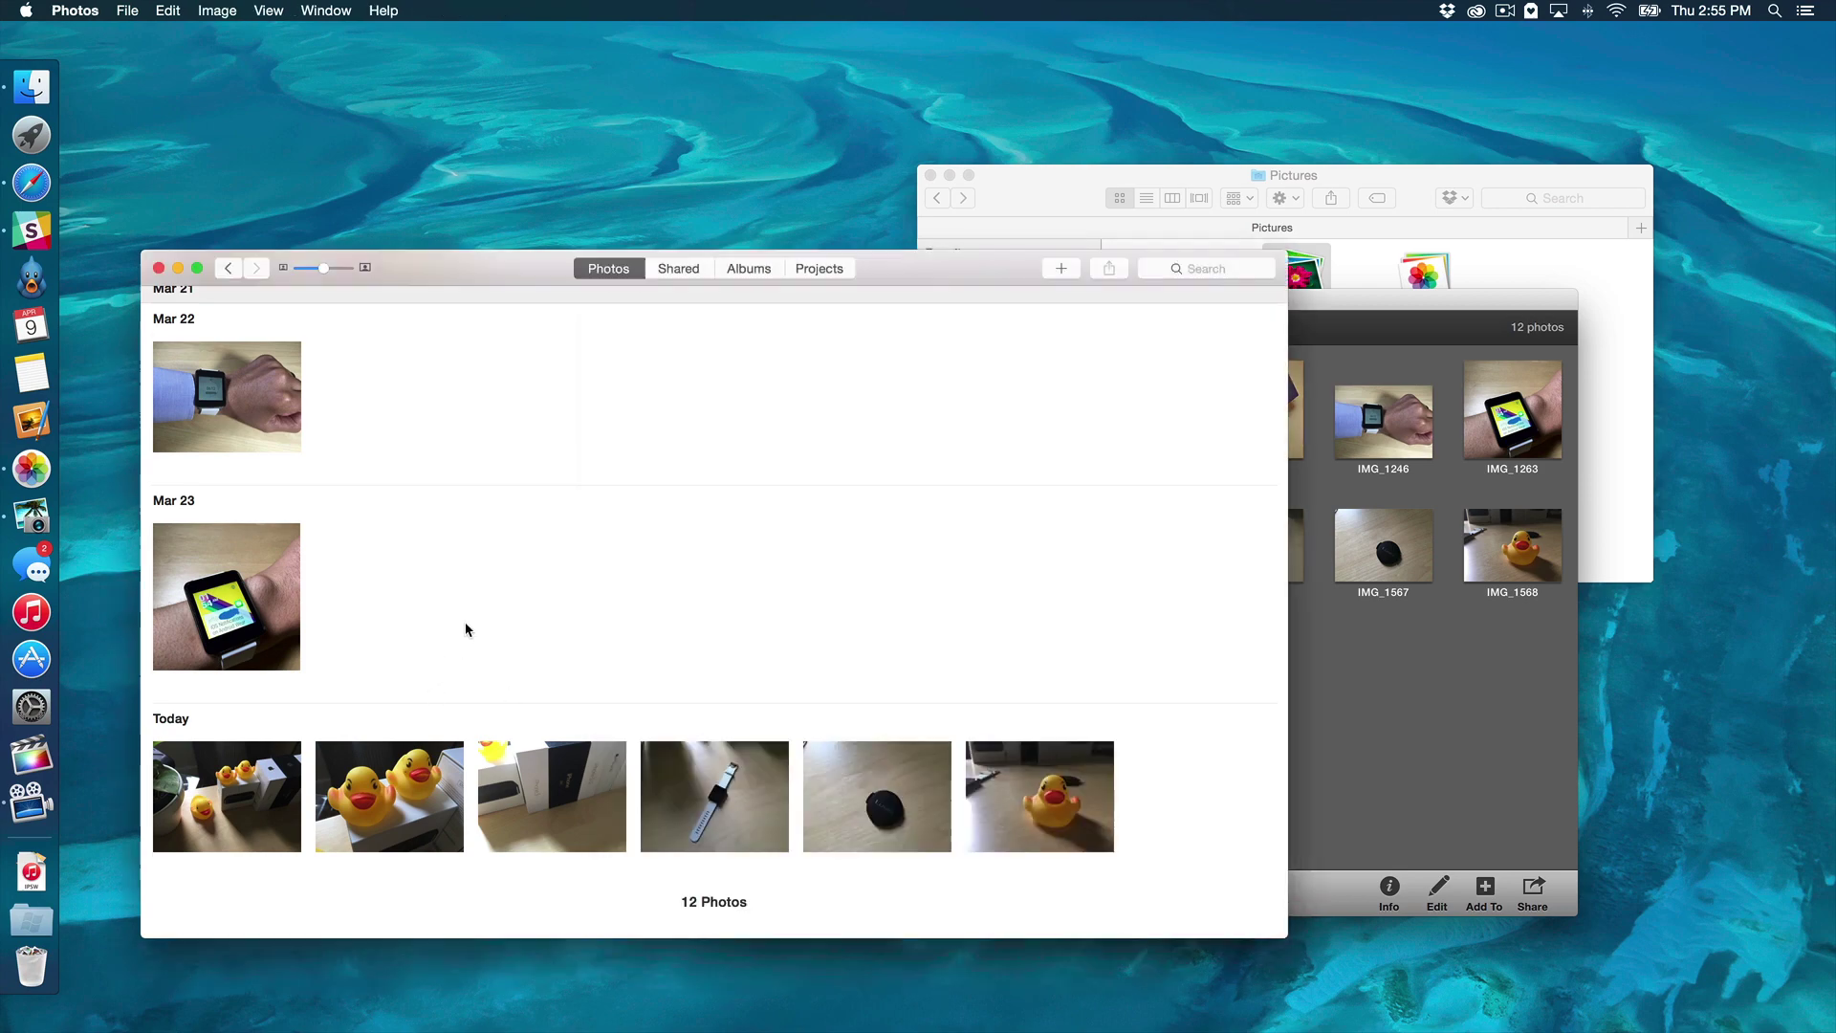
Compare the migrated pictures in Photos with those in iPhoto, and close the iPhoto window.
{"action": "scroll", "coordinate": [730, 619], "scroll_direction": "up", "scroll_amount": 1}
{"action": "scroll", "coordinate": [730, 620], "scroll_direction": "down", "scroll_amount": 1}
{"action": "left_click", "coordinate": [1435, 672]}
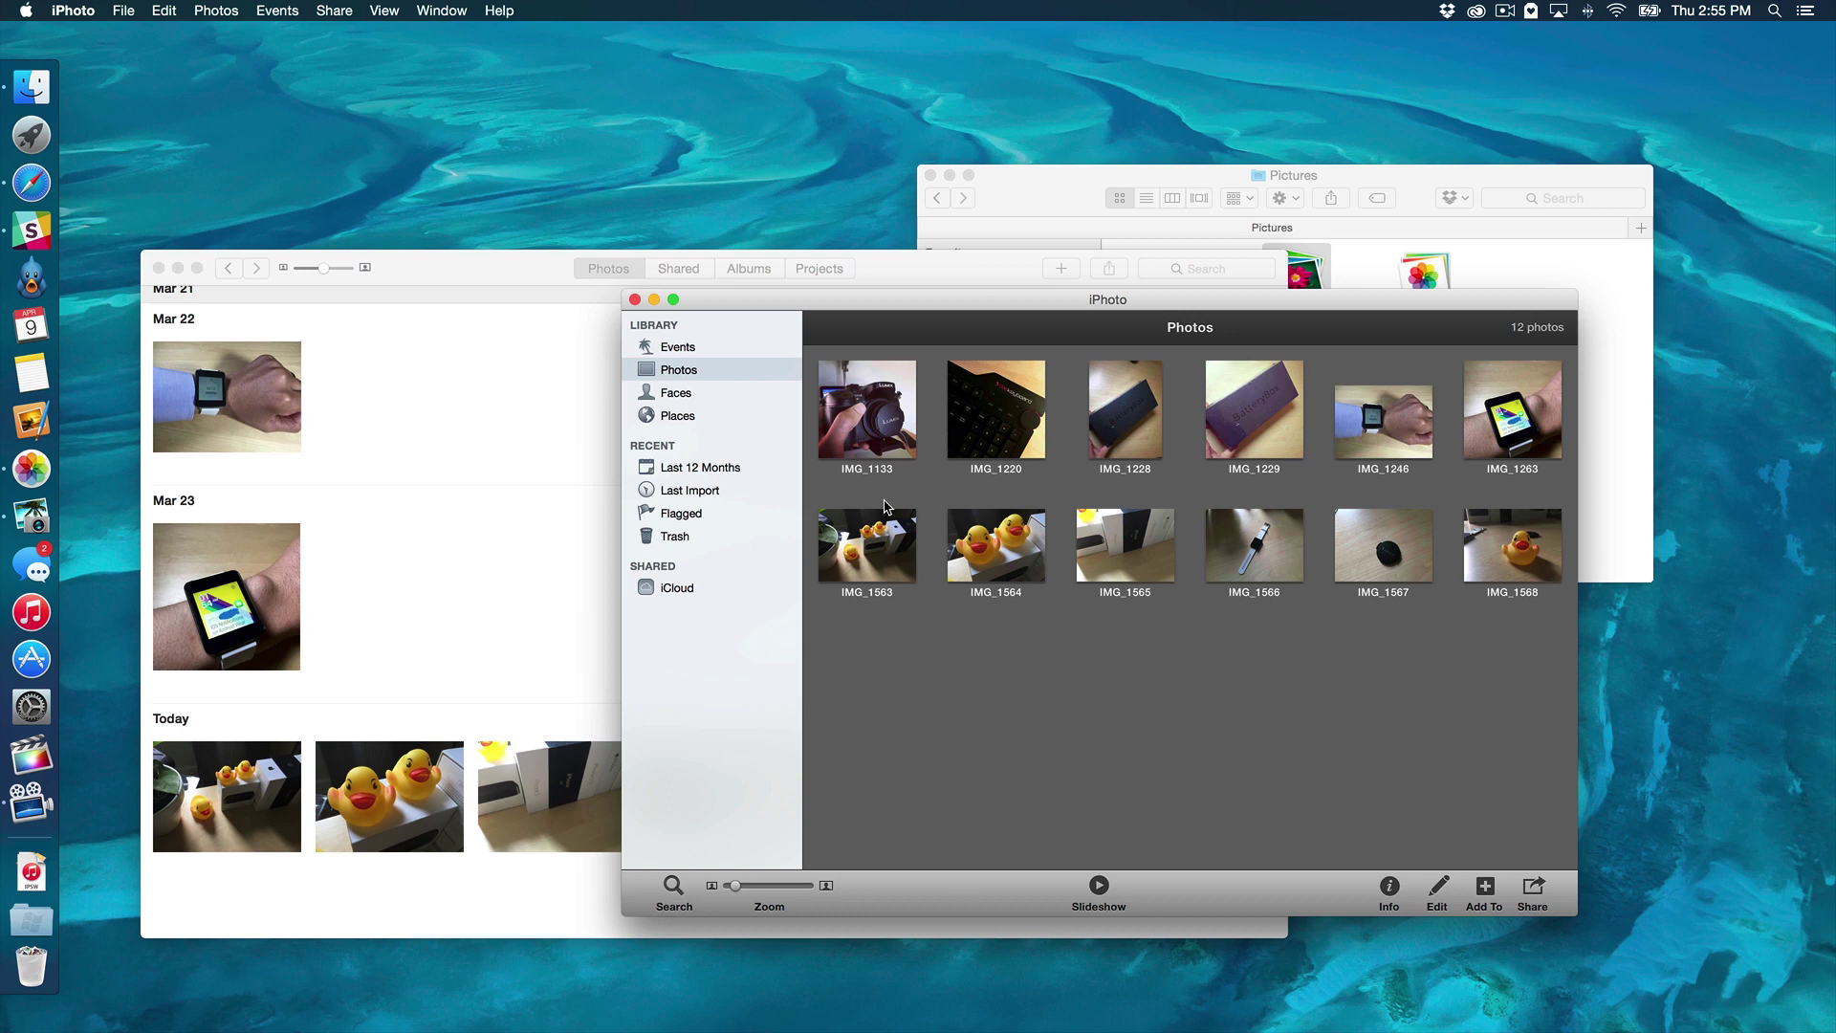
{"action": "left_click", "coordinate": [635, 299]}
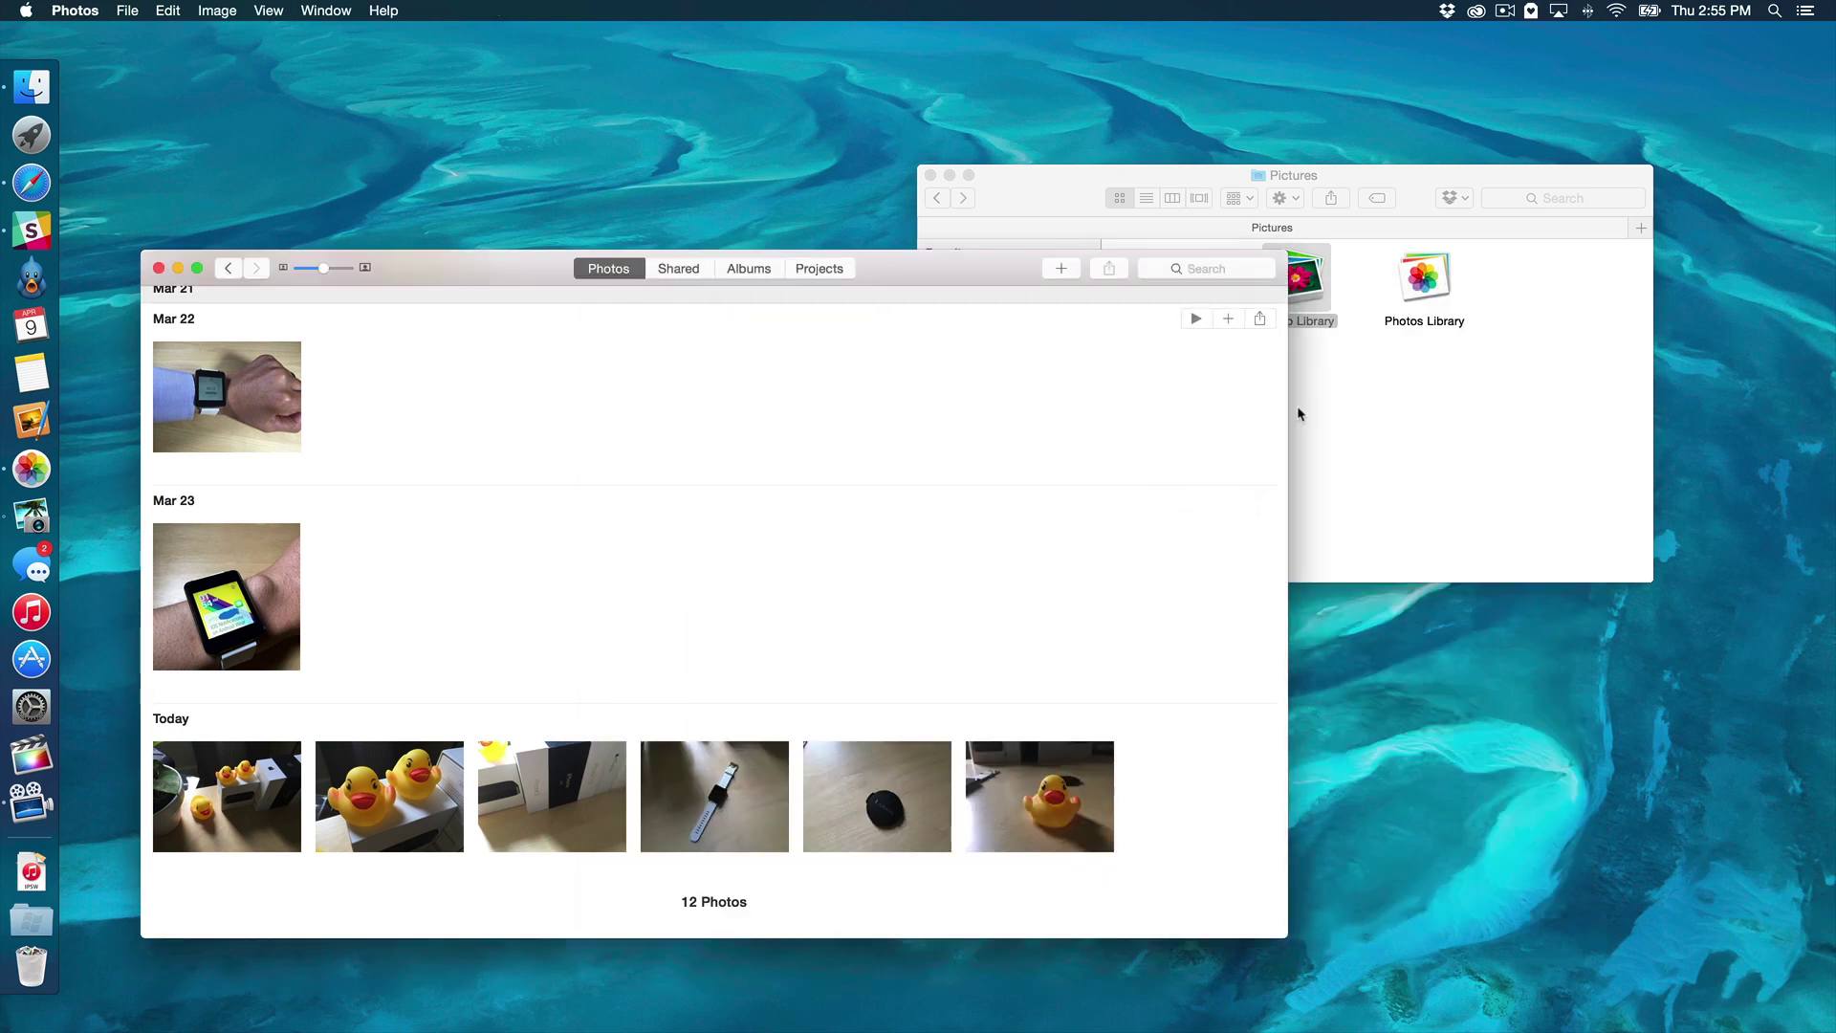
Move the iPhoto Library from the Pictures folder to the Trash, keeping the Photos Library.
{"action": "left_click", "coordinate": [1542, 444]}
{"action": "left_click", "coordinate": [1433, 284]}
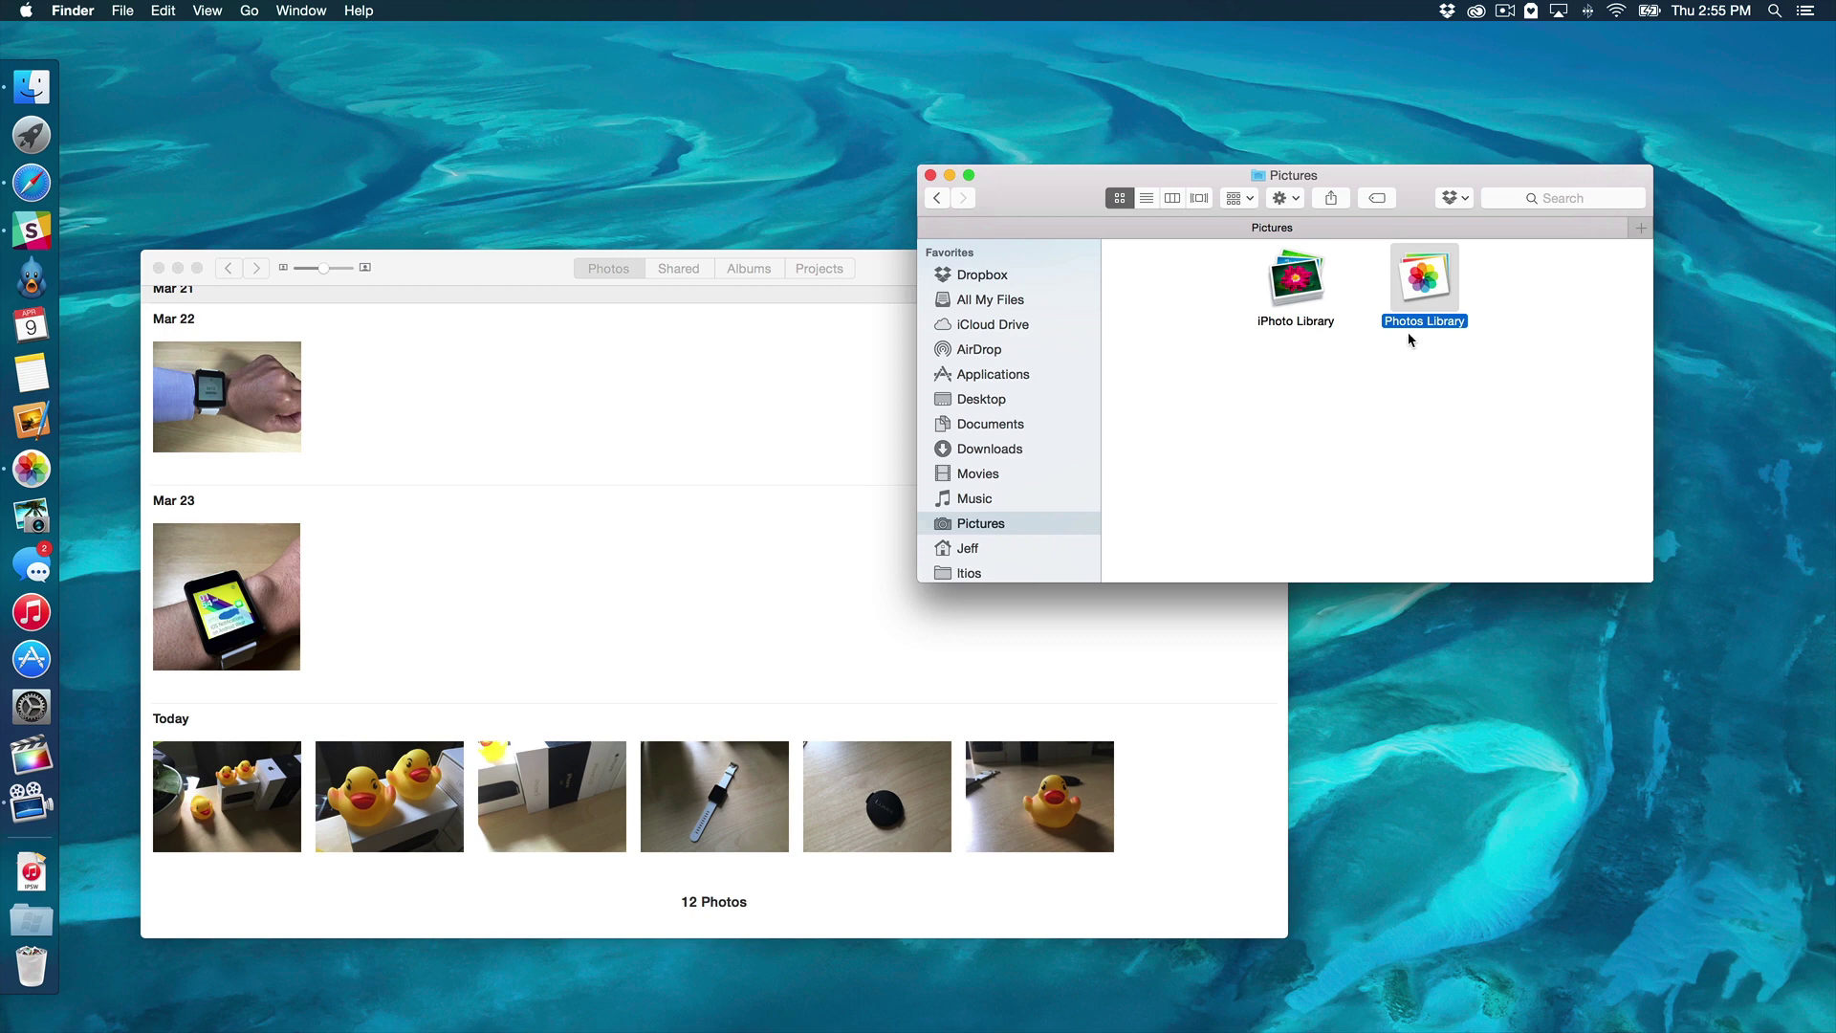
{"action": "left_click", "coordinate": [690, 384]}
{"action": "left_click", "coordinate": [1447, 441]}
{"action": "left_click", "coordinate": [836, 451]}
{"action": "left_click", "coordinate": [1343, 434]}
{"action": "left_click", "coordinate": [1281, 270]}
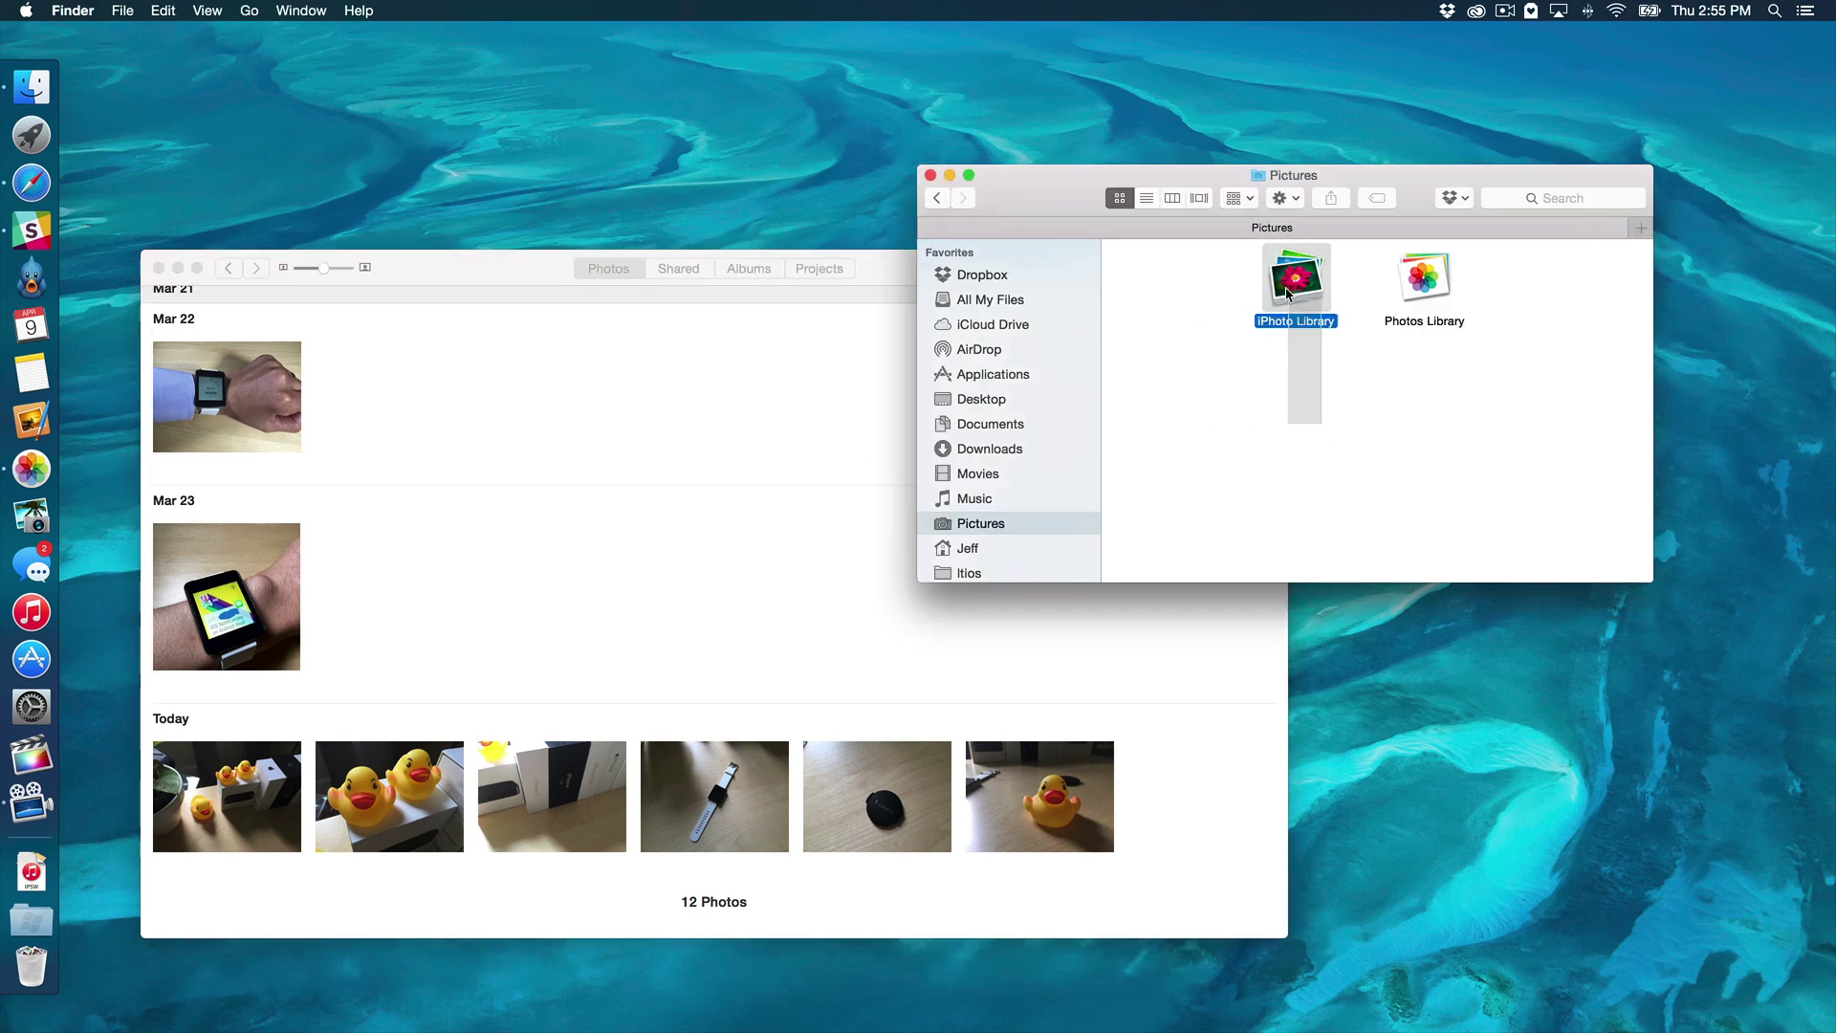
{"action": "key", "text": "super+BackSpace"}
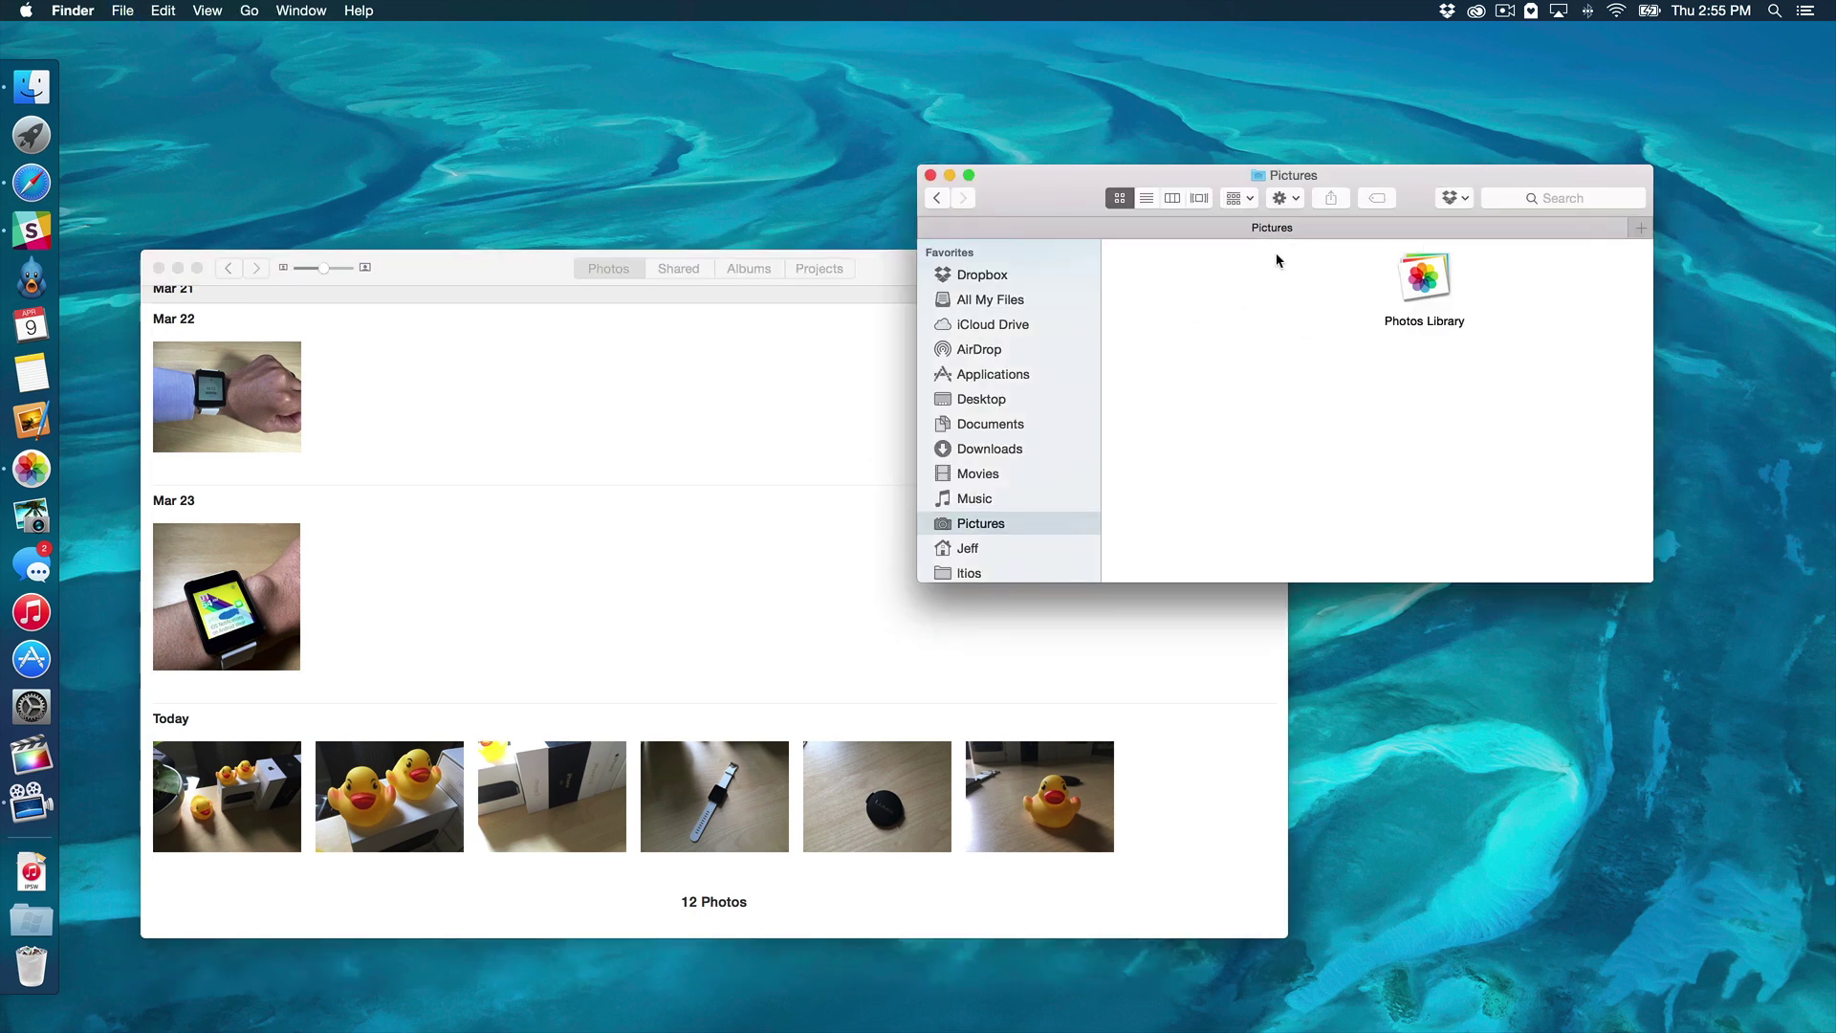
Close the Photos window and reopen Photos from the Photos Library file in the Pictures folder.
{"action": "left_click", "coordinate": [475, 348]}
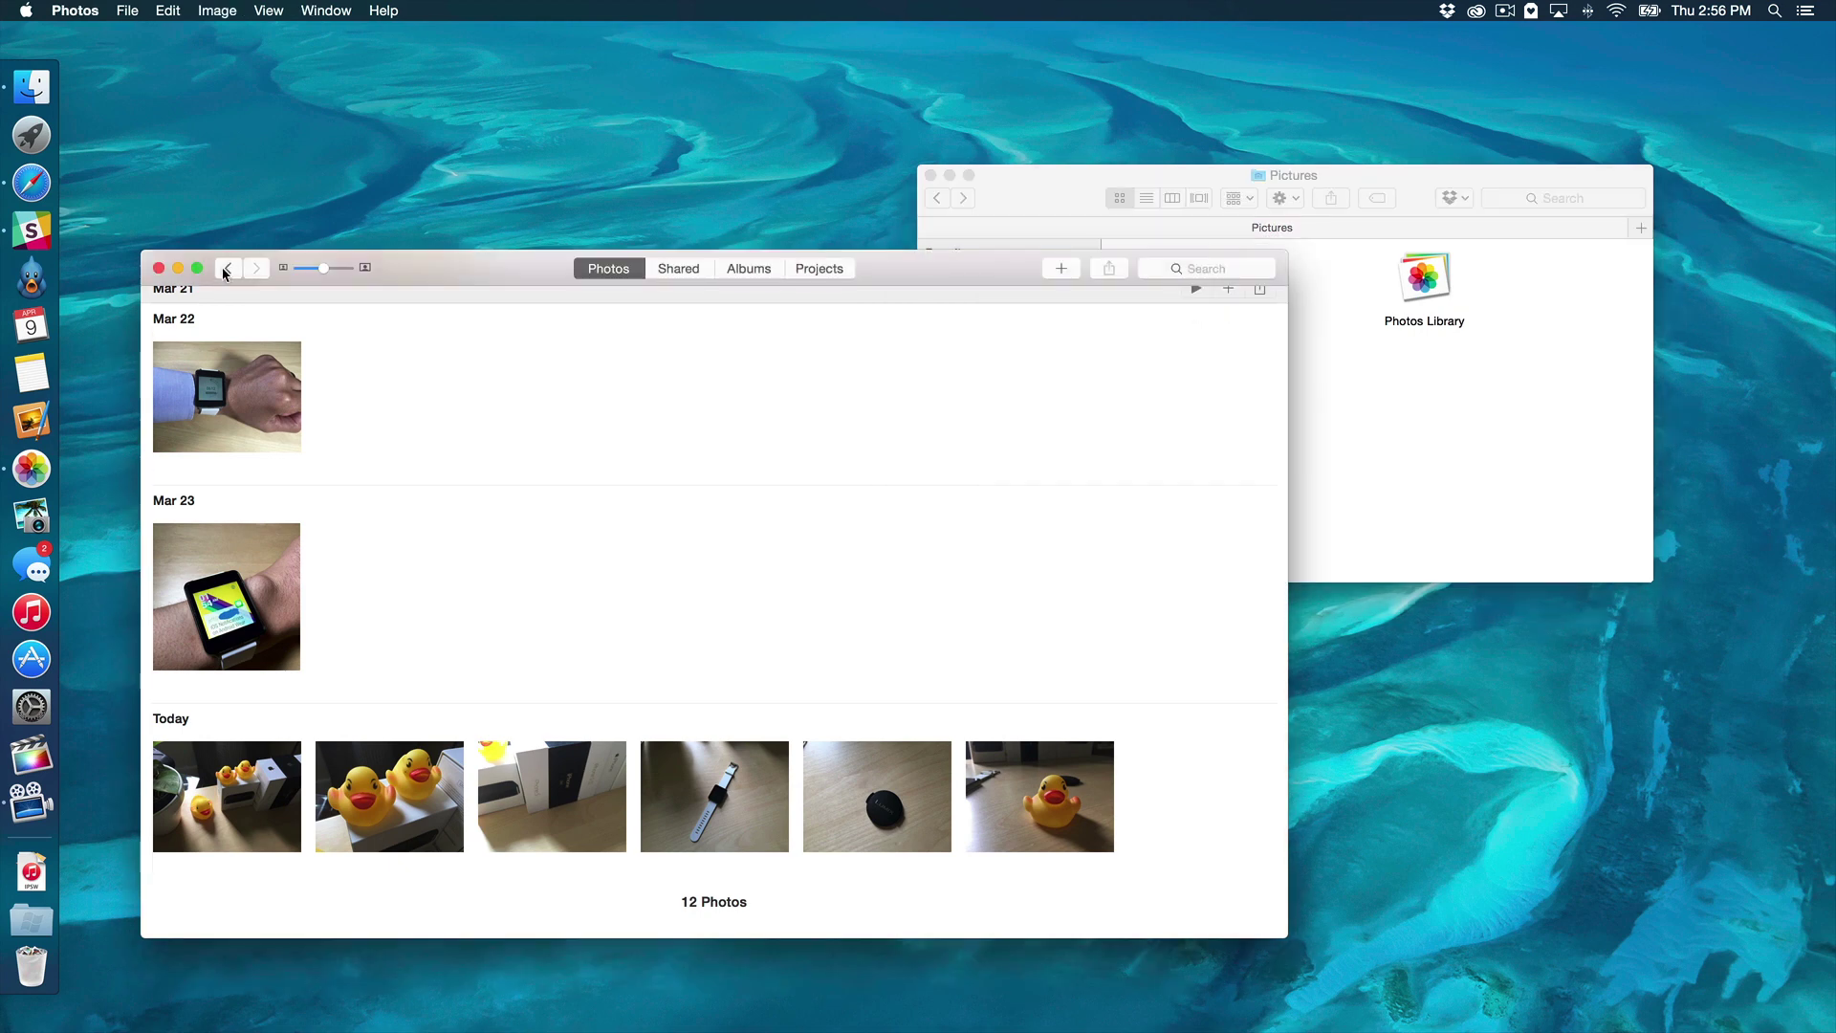
{"action": "left_click", "coordinate": [159, 268]}
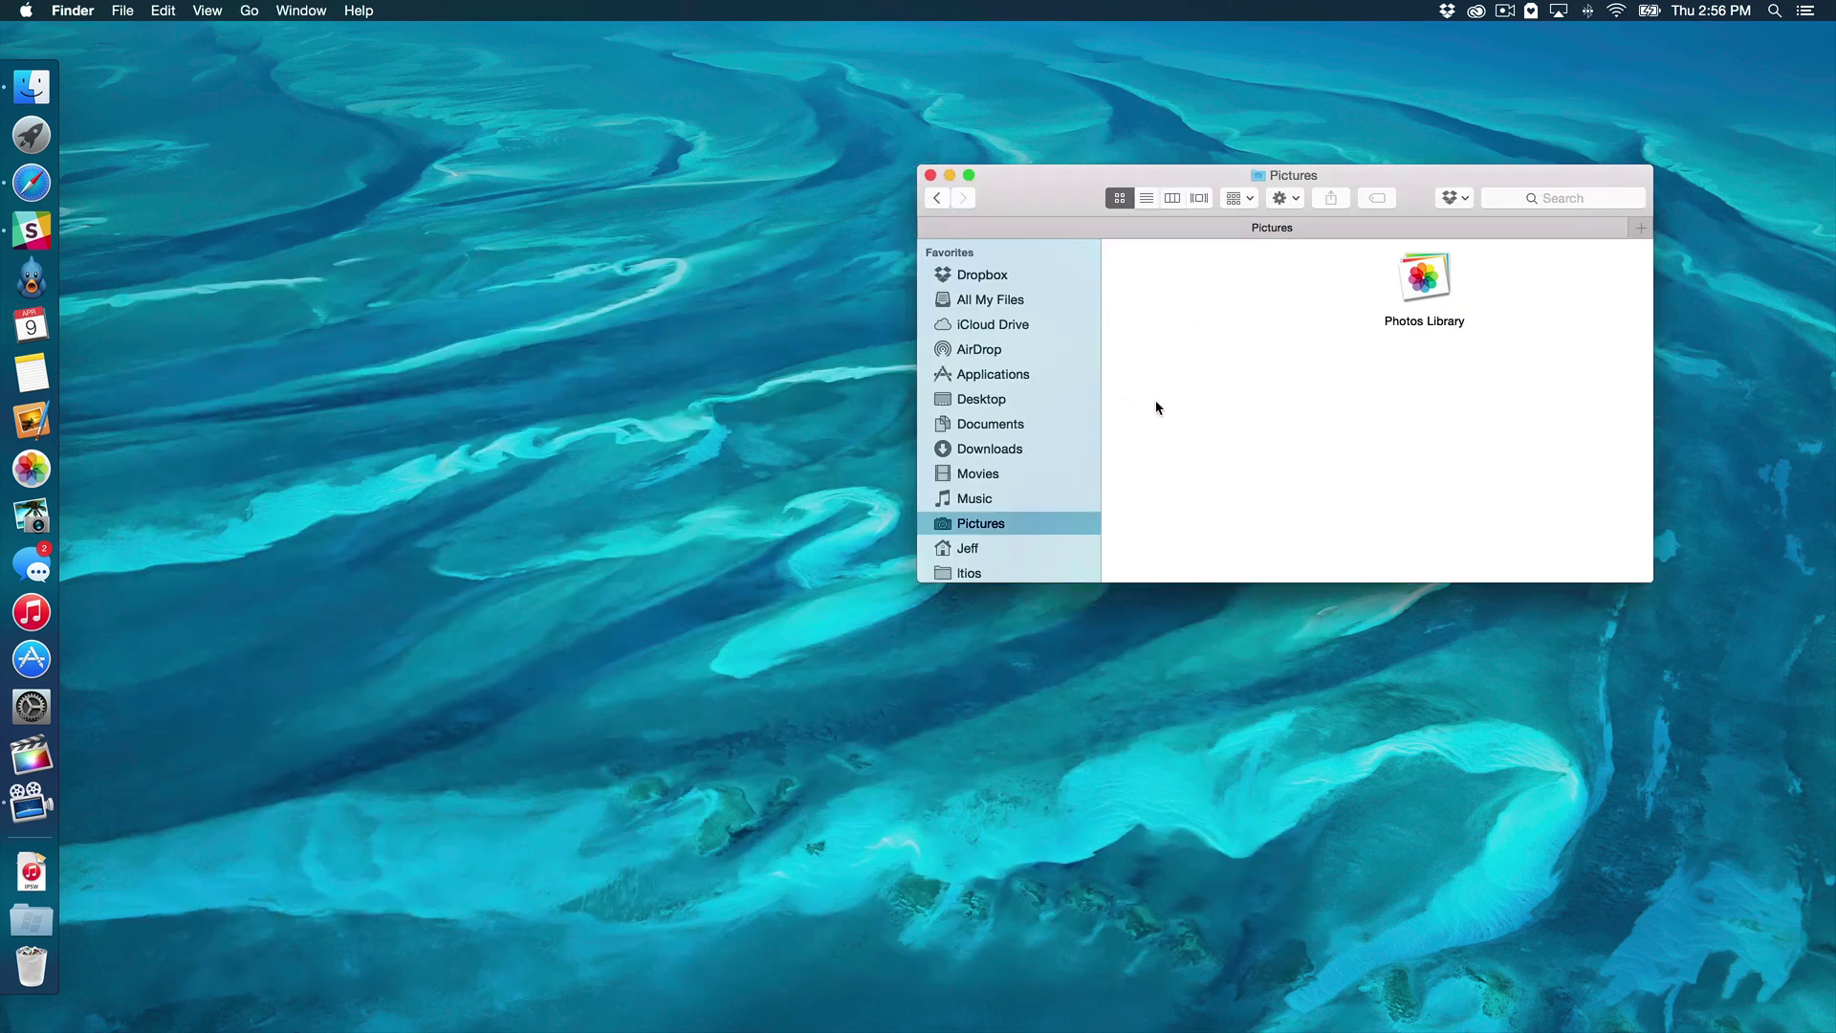
{"action": "double_click", "coordinate": [1425, 276]}
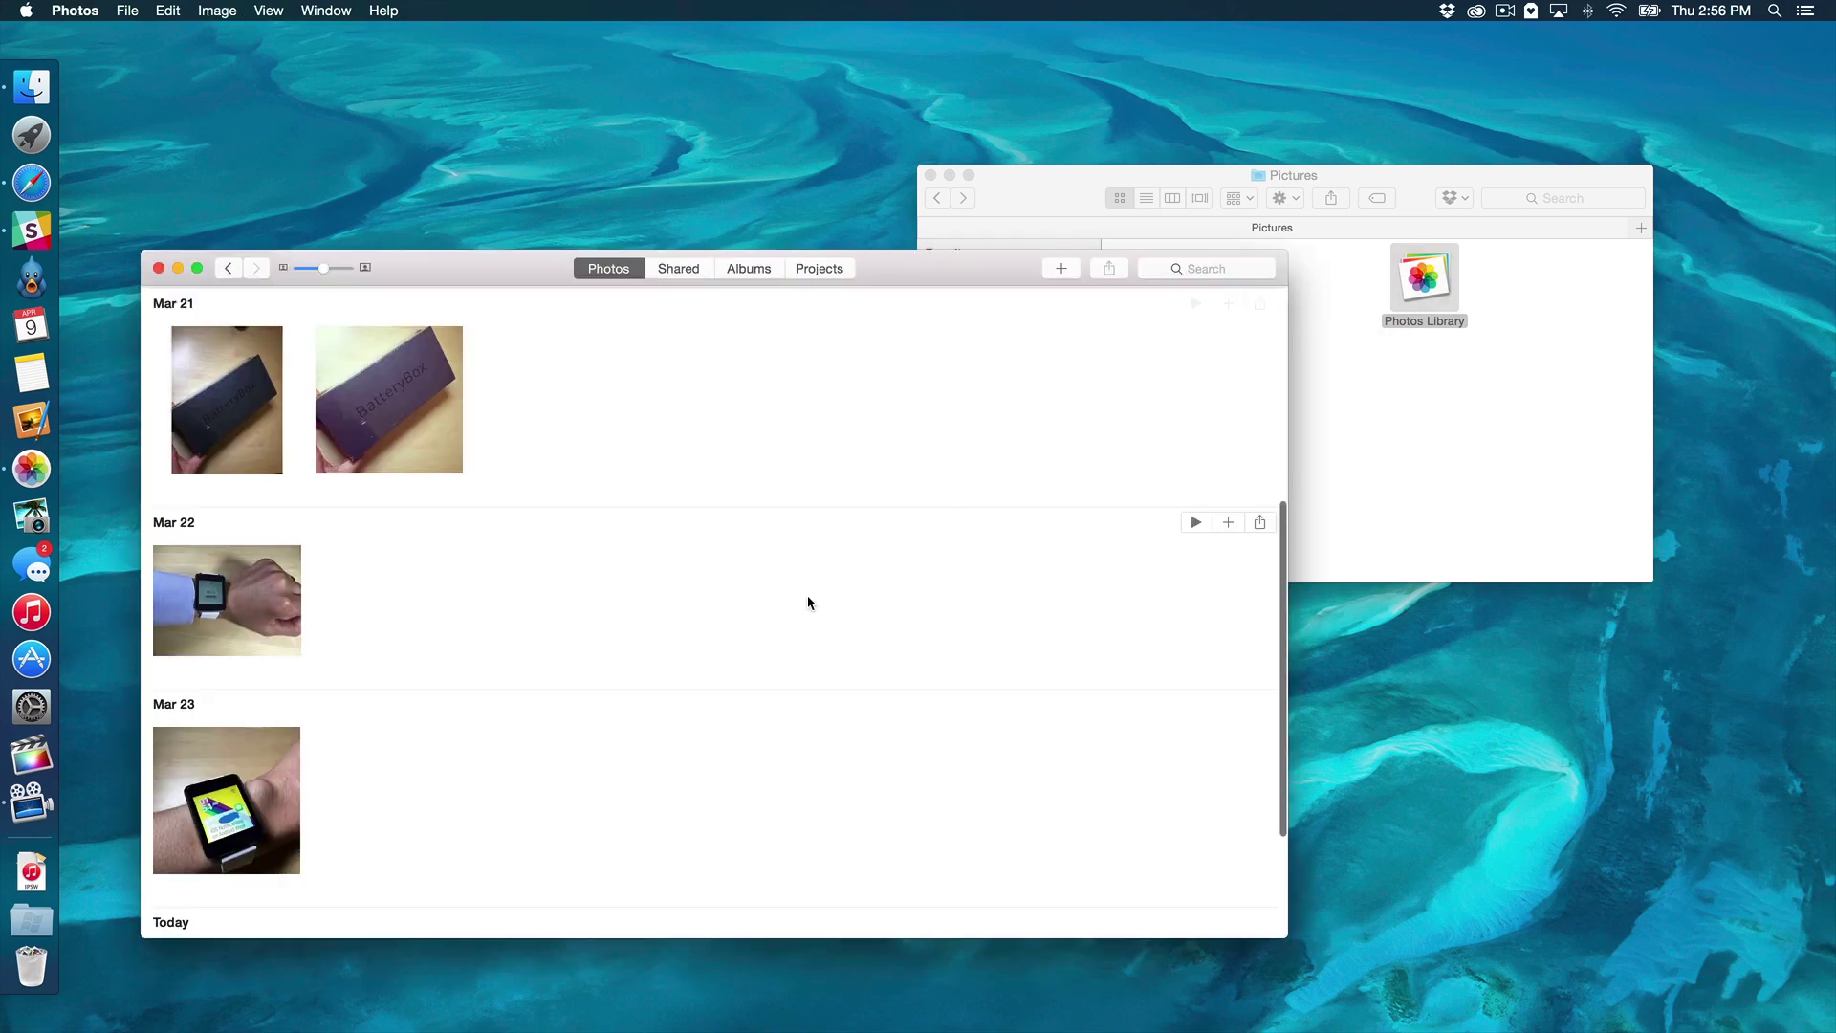
Check the pictures in the reopened library from Mar 16 through Today.
{"action": "scroll", "coordinate": [767, 612], "scroll_direction": "up", "scroll_amount": 5}
{"action": "scroll", "coordinate": [770, 610], "scroll_direction": "down", "scroll_amount": 7}
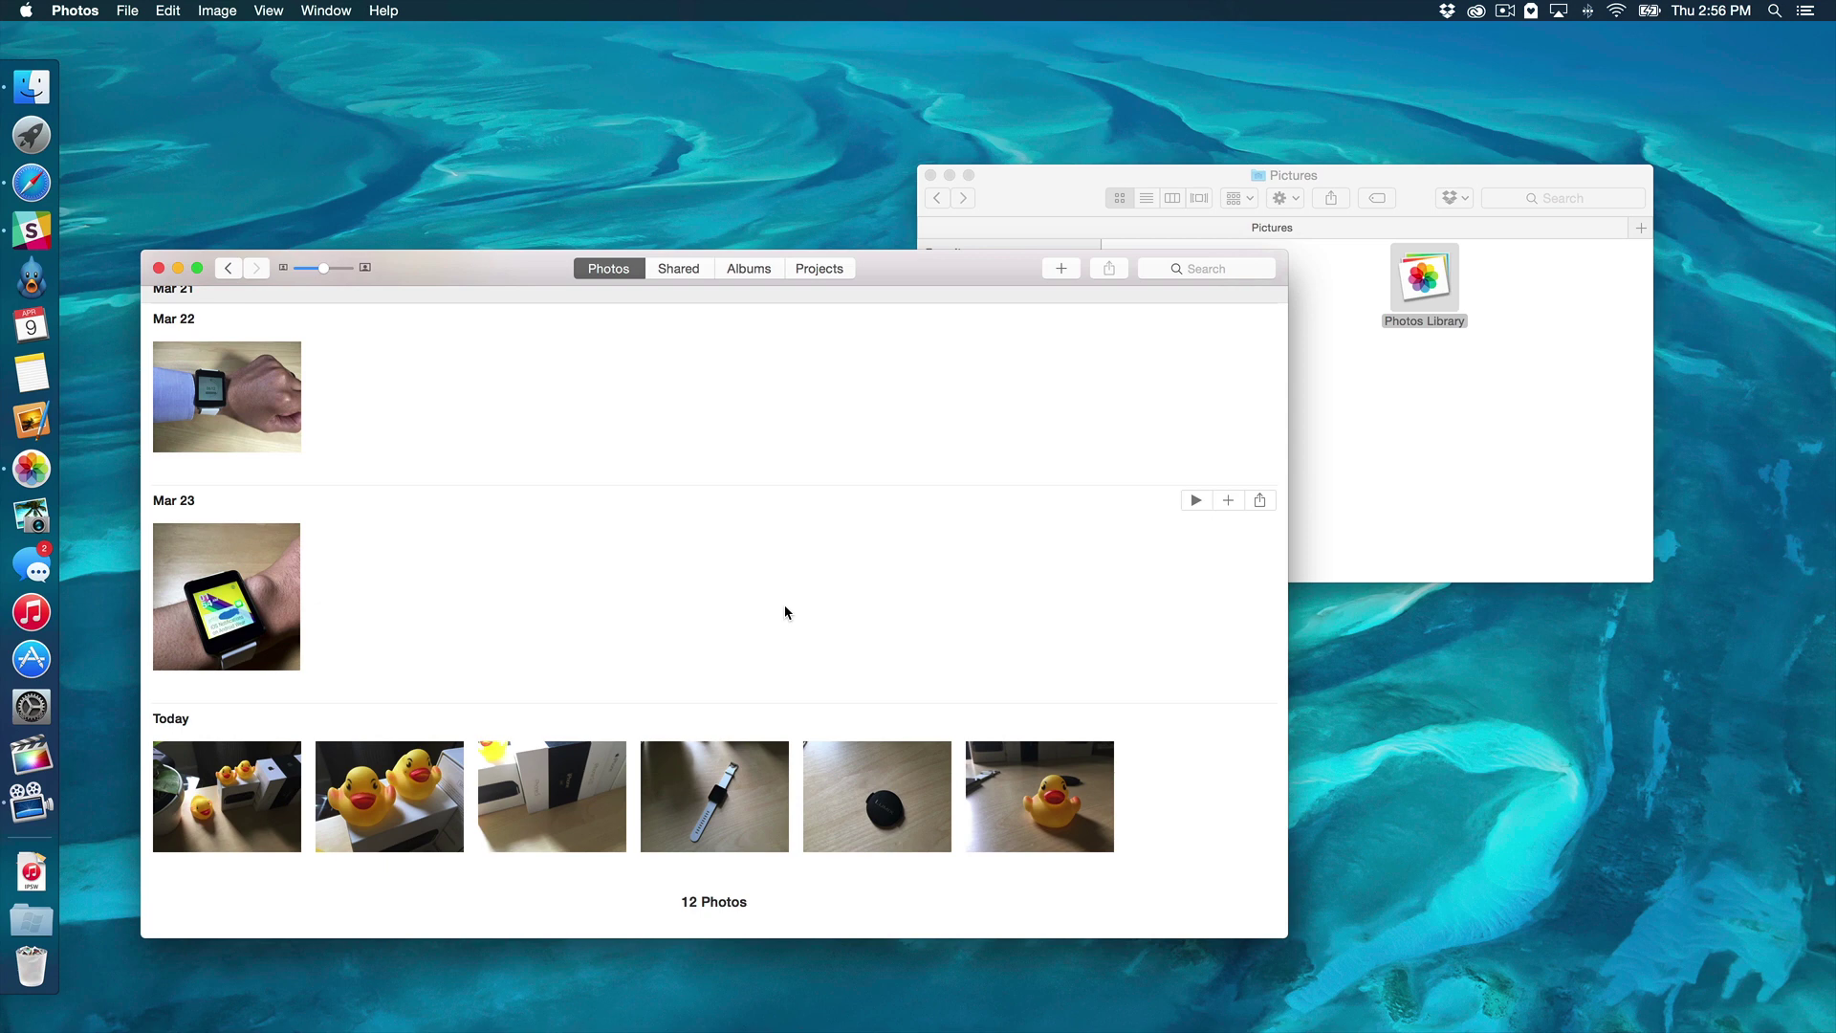
{"action": "scroll", "coordinate": [785, 613], "scroll_direction": "up", "scroll_amount": 5}
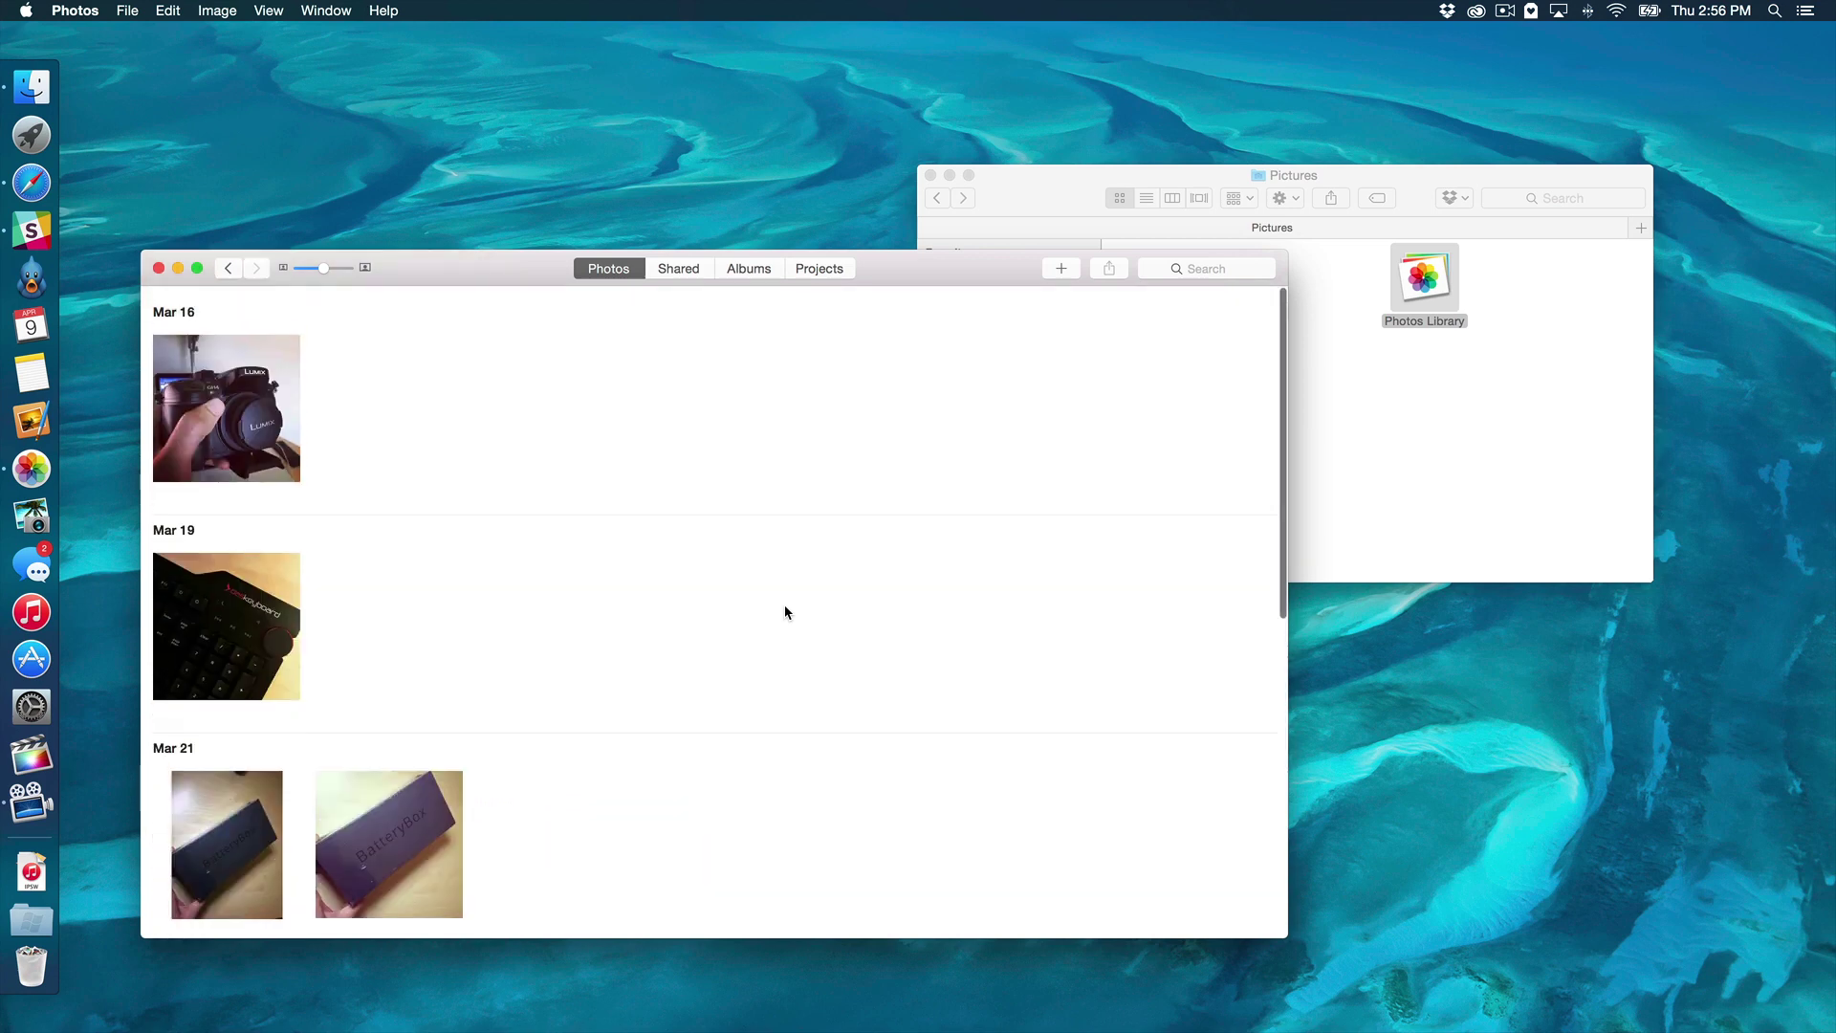